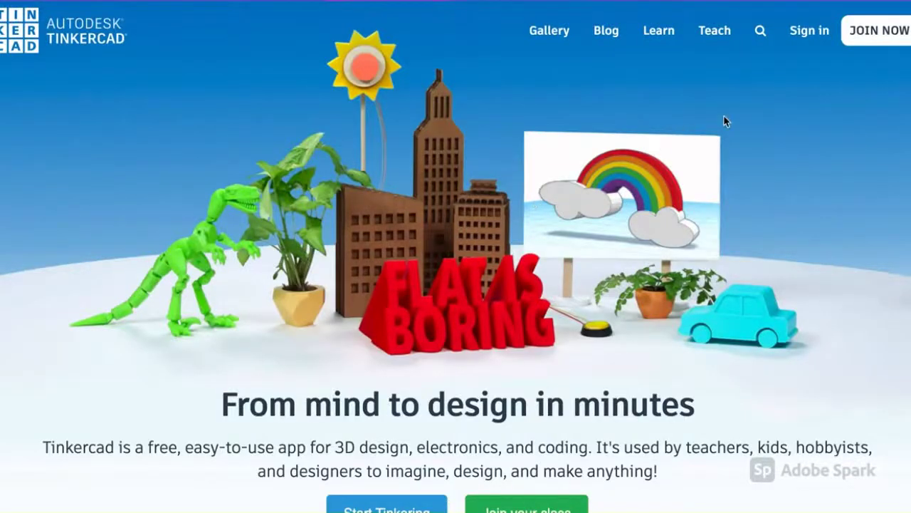
- Choose JOIN NOW on the Tinkercad homepage to begin signing up
{"action": "left_click", "coordinate": [872, 33]}
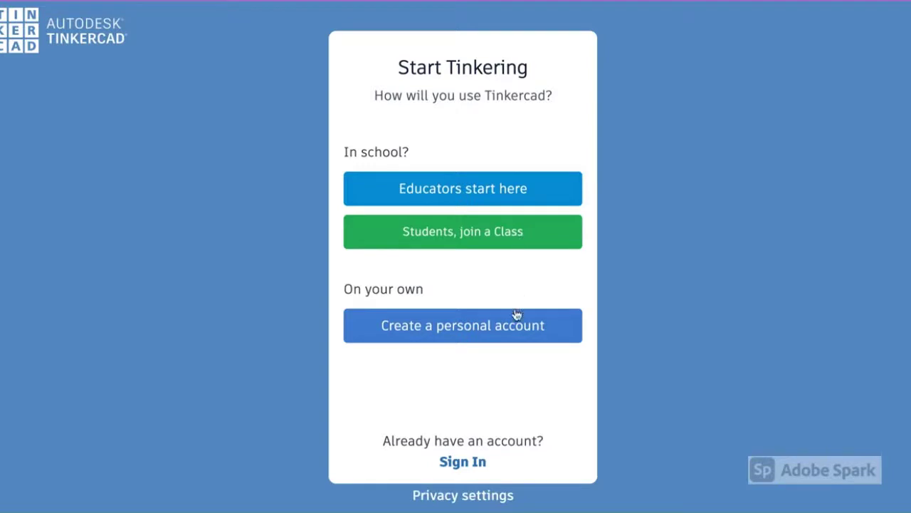
- Join a class as a student by entering the saved class code
{"action": "left_click", "coordinate": [481, 237]}
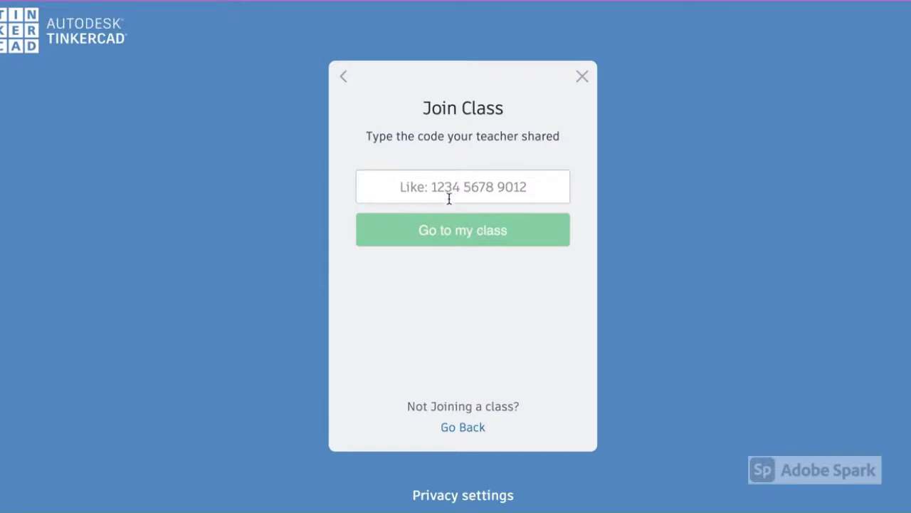
{"action": "left_click", "coordinate": [463, 182]}
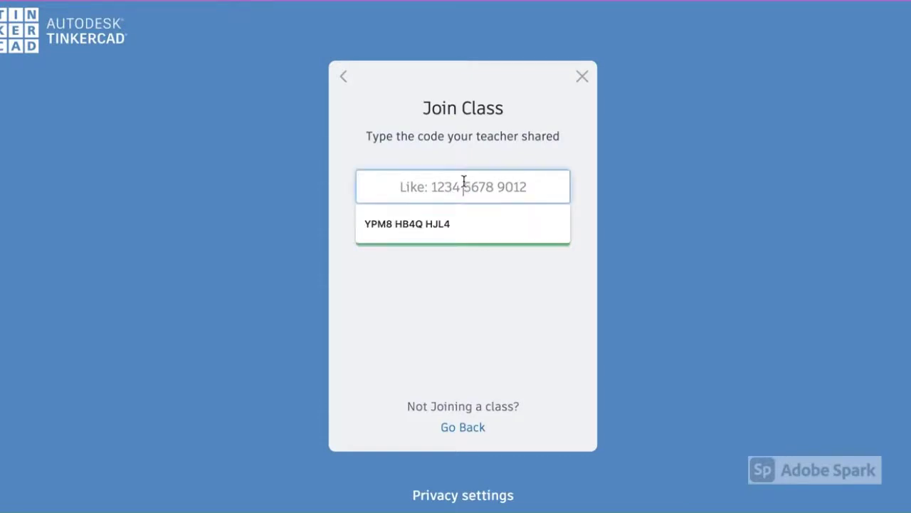
{"action": "left_click", "coordinate": [429, 224]}
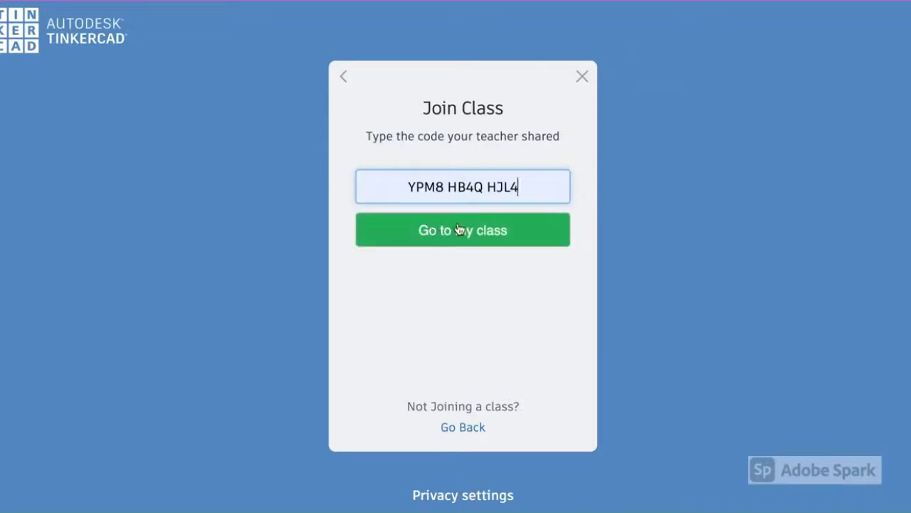
{"action": "left_click", "coordinate": [462, 232]}
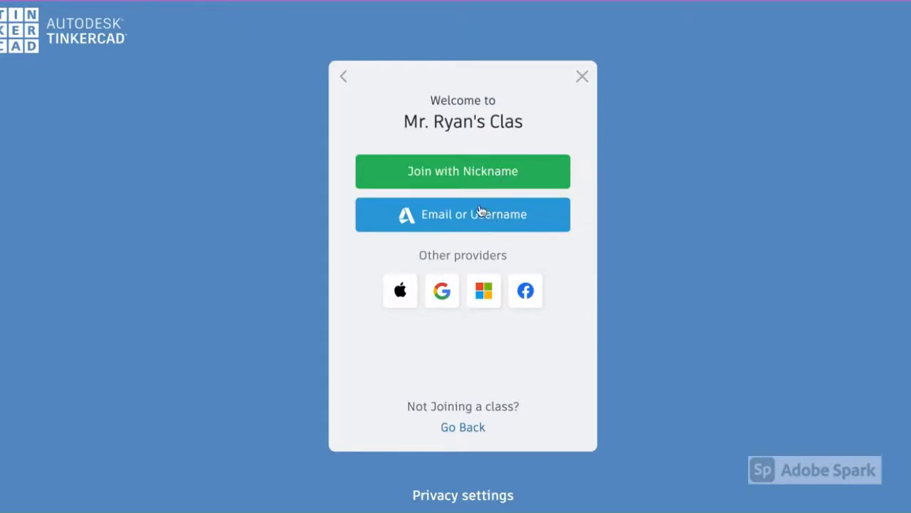
- Join the class under the saved nickname and go to the Learn page
{"action": "left_click", "coordinate": [476, 172]}
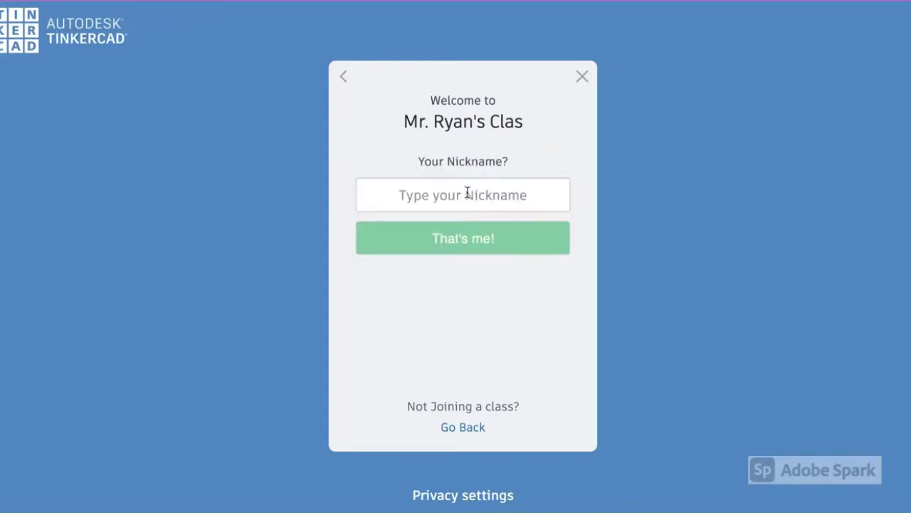
{"action": "left_click", "coordinate": [467, 194]}
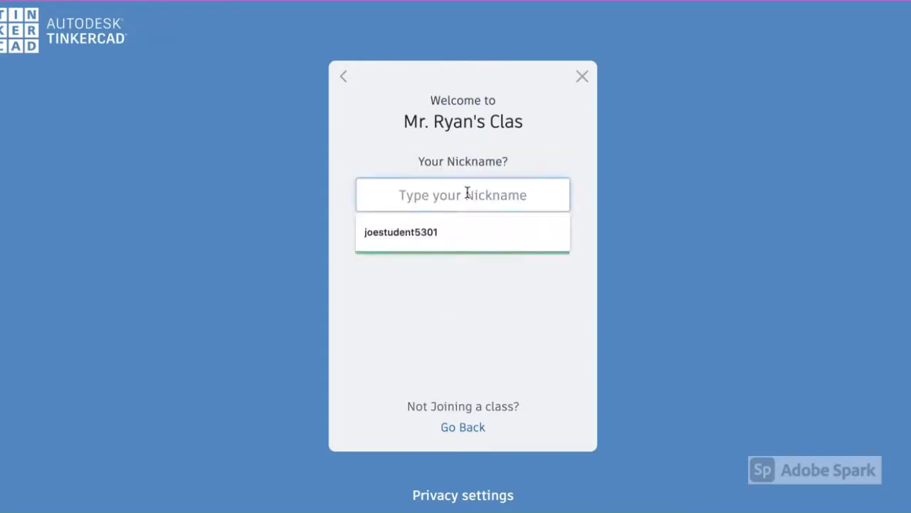
{"action": "left_click", "coordinate": [426, 235]}
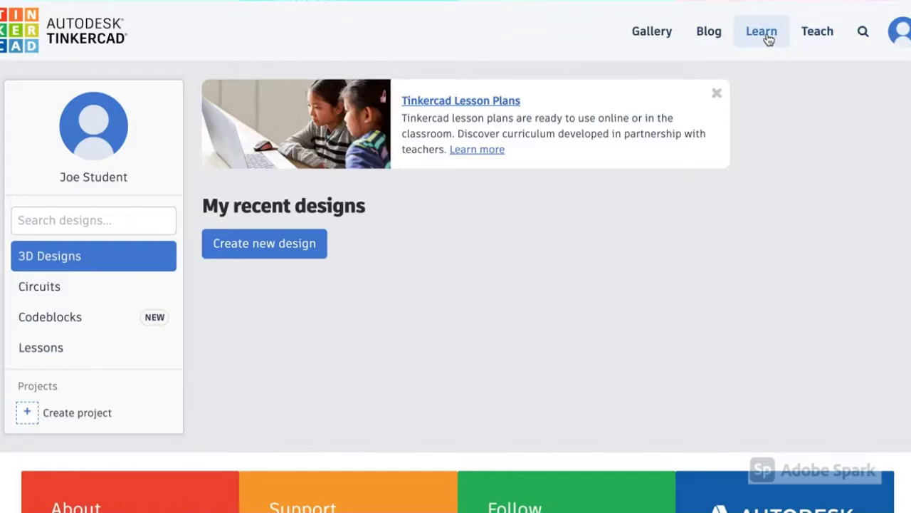
{"action": "left_click", "coordinate": [769, 39]}
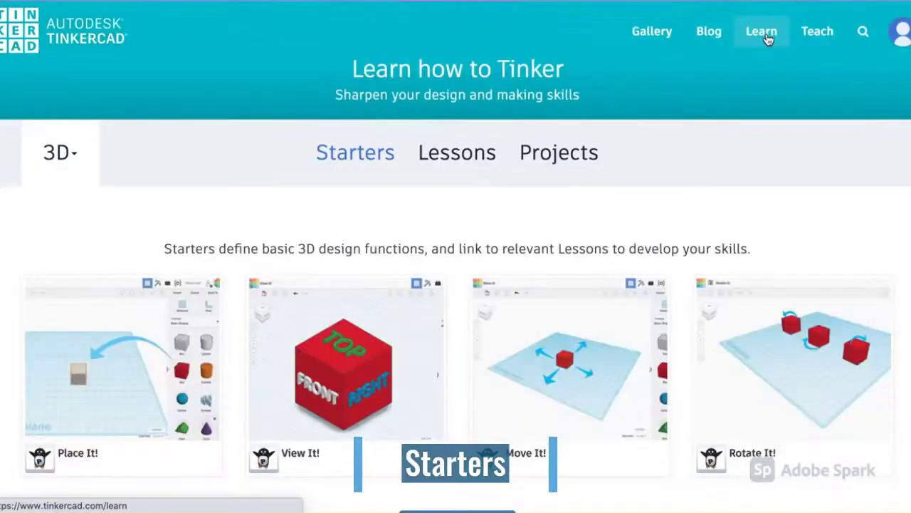
- Show all Starters, browse the starter cards, and open the Place It! lesson
{"action": "scroll", "coordinate": [767, 48], "scroll_direction": "down", "scroll_amount": 2}
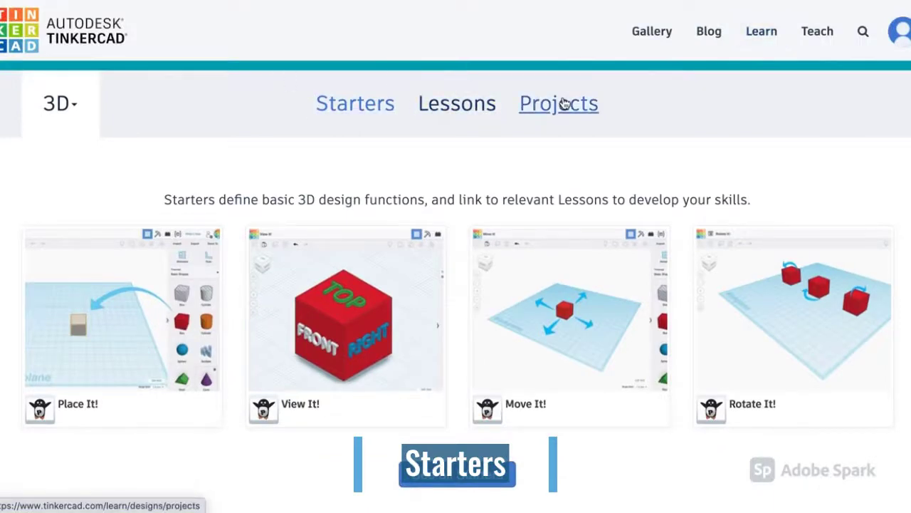
{"action": "scroll", "coordinate": [340, 107], "scroll_direction": "down", "scroll_amount": 2}
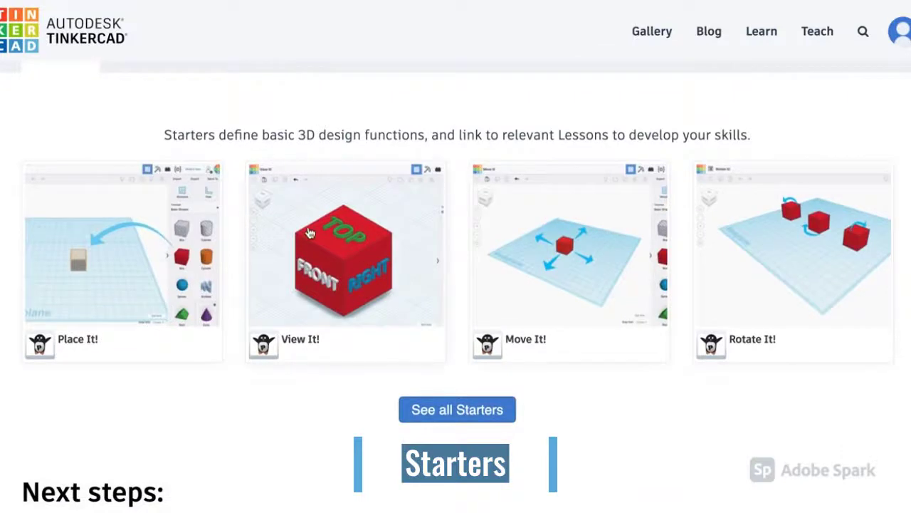
{"action": "left_click", "coordinate": [446, 404]}
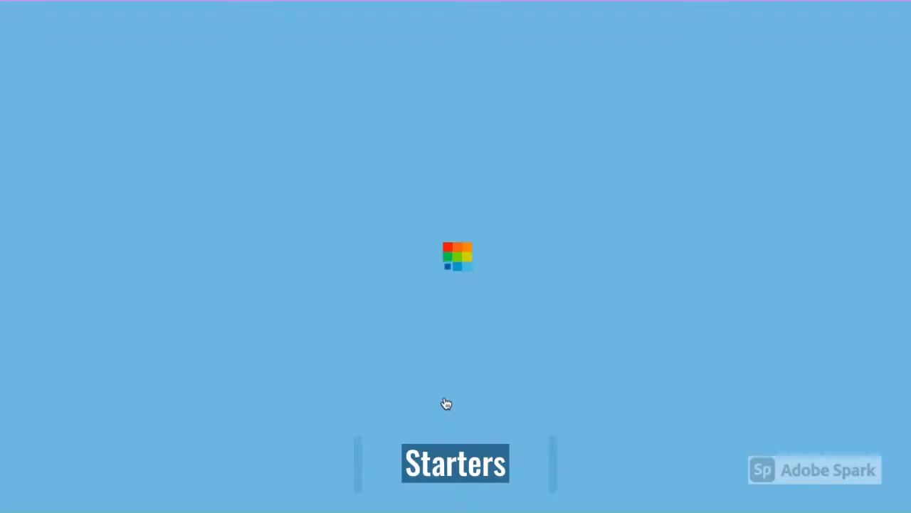
{"action": "scroll", "coordinate": [413, 199], "scroll_direction": "down", "scroll_amount": 3}
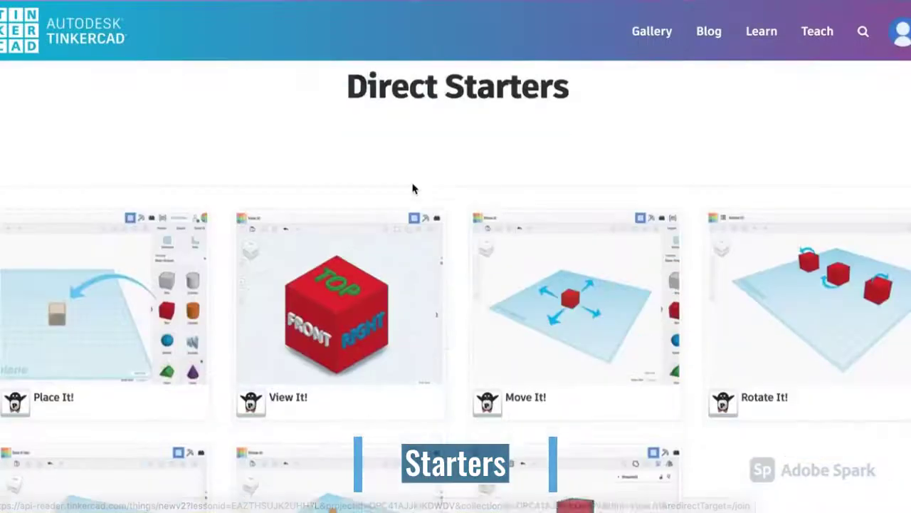
{"action": "scroll", "coordinate": [414, 189], "scroll_direction": "down", "scroll_amount": 1}
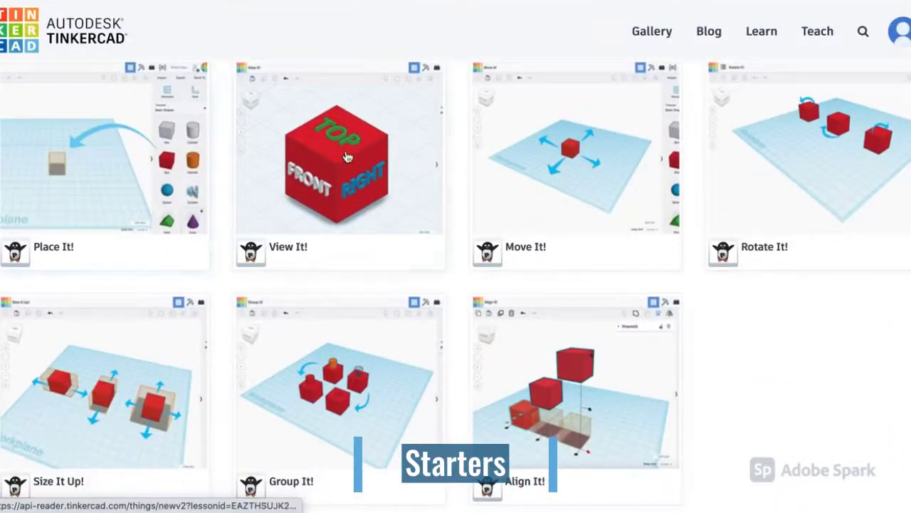
{"action": "scroll", "coordinate": [788, 138], "scroll_direction": "down", "scroll_amount": 3}
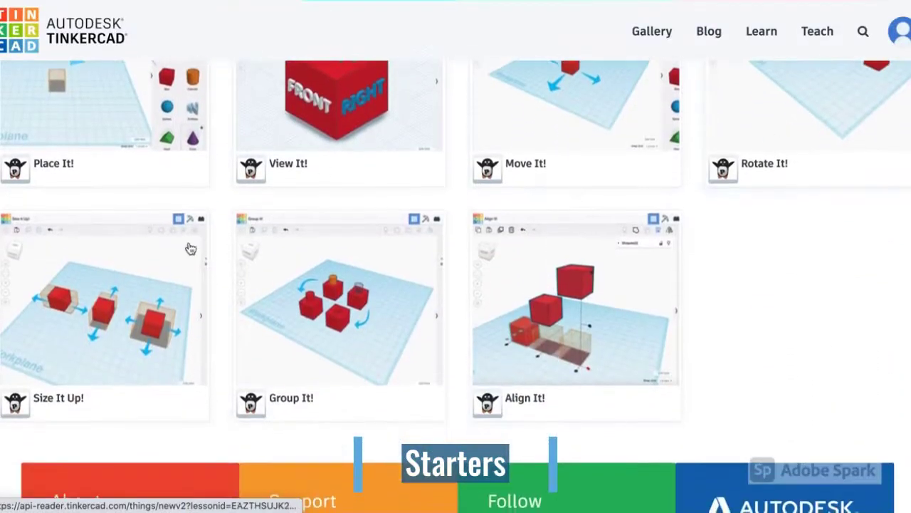
{"action": "scroll", "coordinate": [580, 280], "scroll_direction": "up", "scroll_amount": 2}
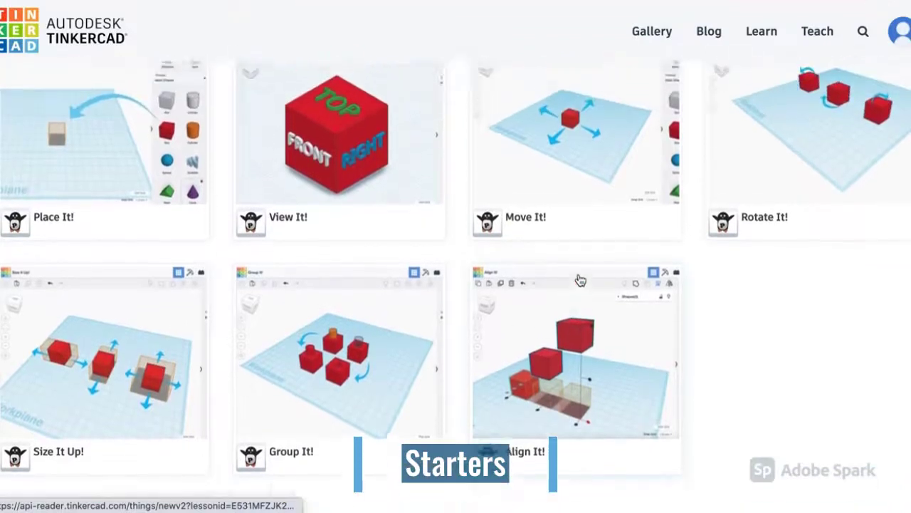
{"action": "left_click", "coordinate": [108, 204]}
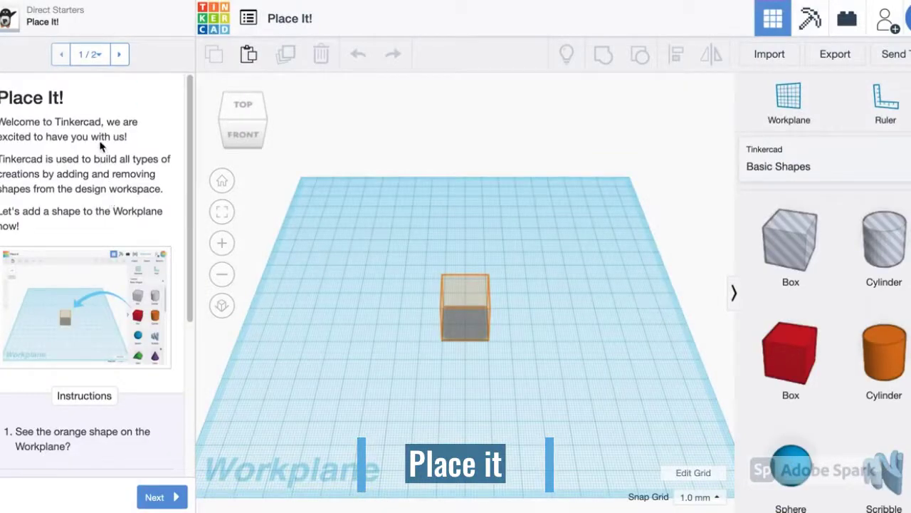
- Drag a red Box onto the orange hint spot and finish the Place It! lesson
{"action": "scroll", "coordinate": [100, 158], "scroll_direction": "down", "scroll_amount": 3}
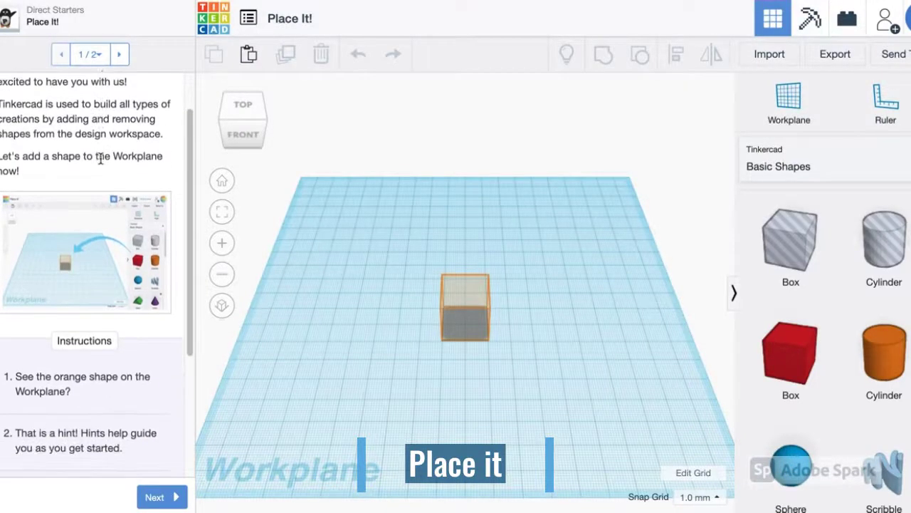
{"action": "scroll", "coordinate": [101, 159], "scroll_direction": "down", "scroll_amount": 2}
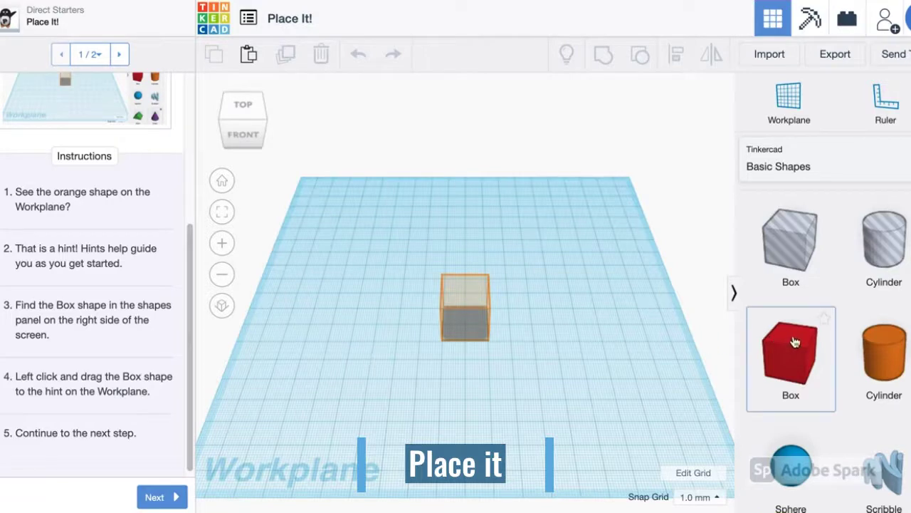
{"action": "left_click_drag", "start_coordinate": [795, 343], "coordinate": [467, 326]}
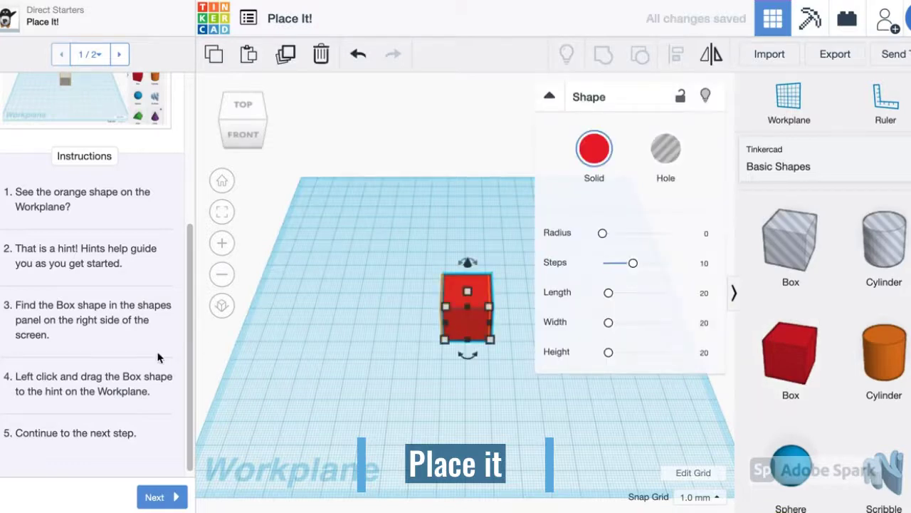
{"action": "scroll", "coordinate": [121, 350], "scroll_direction": "down", "scroll_amount": 1}
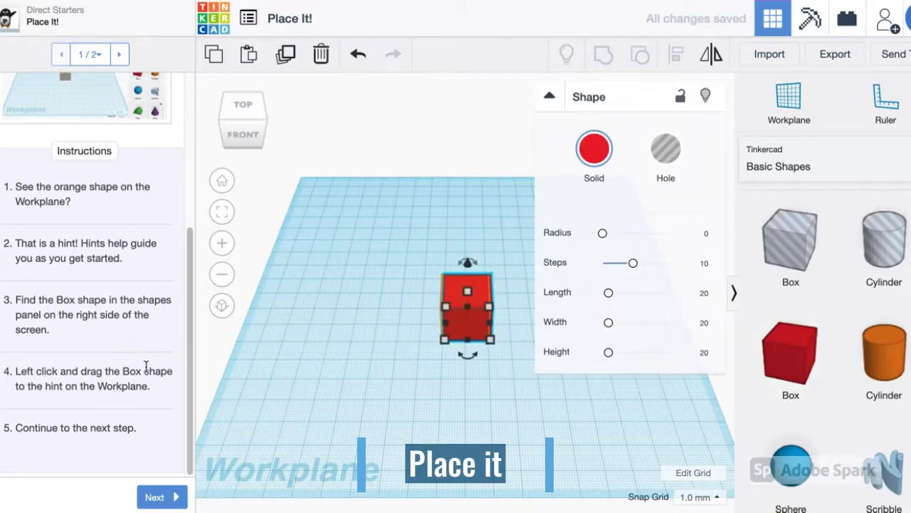
{"action": "left_click", "coordinate": [157, 496]}
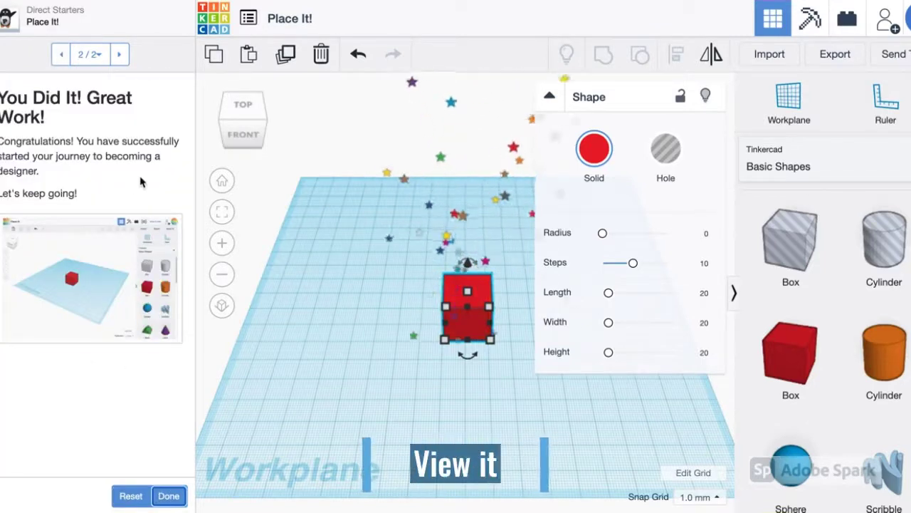
{"action": "left_click", "coordinate": [169, 496]}
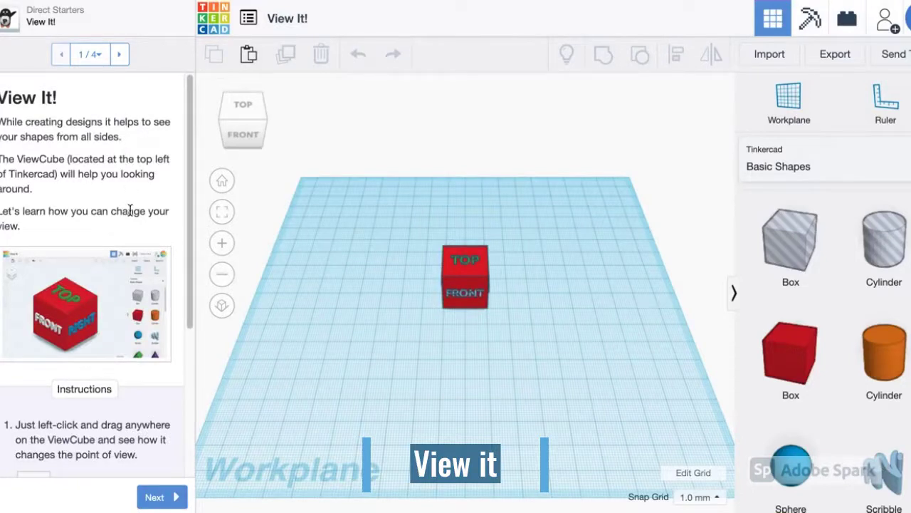
- Use the ViewCube to view the cube from top, right, back and left, then advance to Learn to Zoom
{"action": "scroll", "coordinate": [128, 161], "scroll_direction": "down", "scroll_amount": 1}
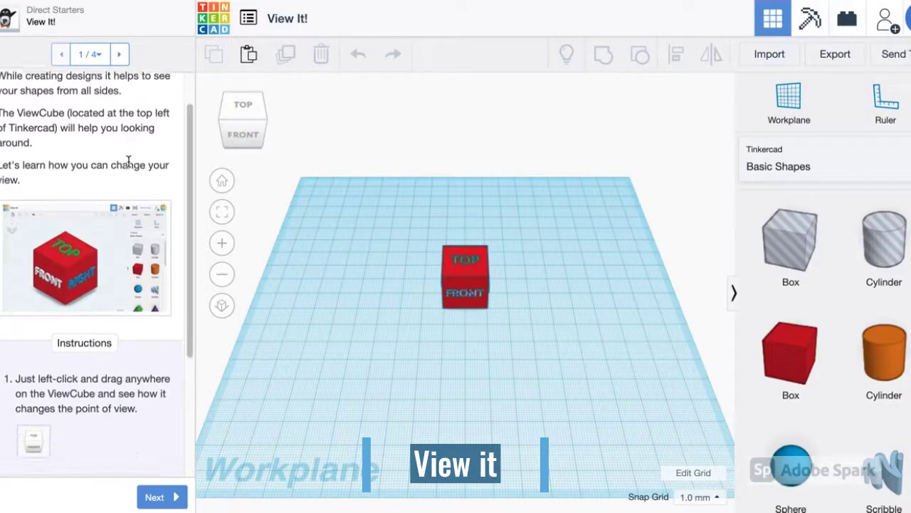
{"action": "scroll", "coordinate": [128, 160], "scroll_direction": "down", "scroll_amount": 3}
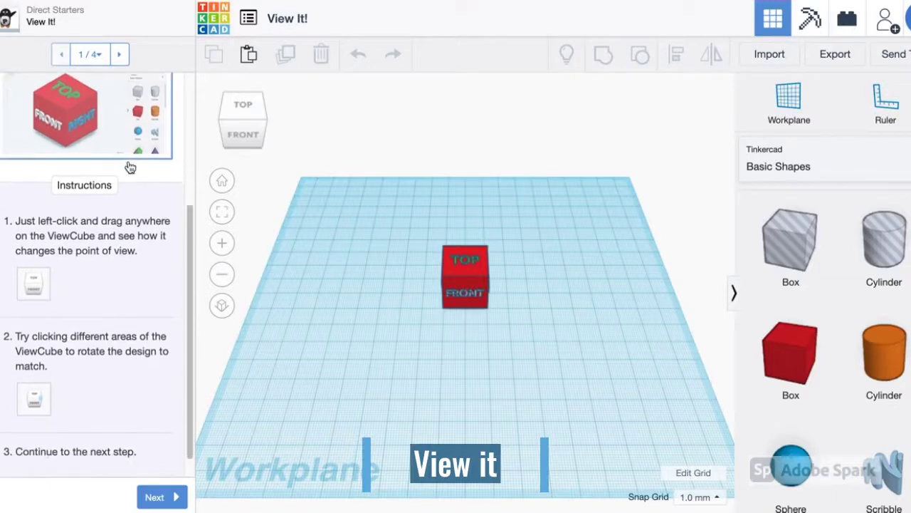
{"action": "scroll", "coordinate": [130, 167], "scroll_direction": "down", "scroll_amount": 1}
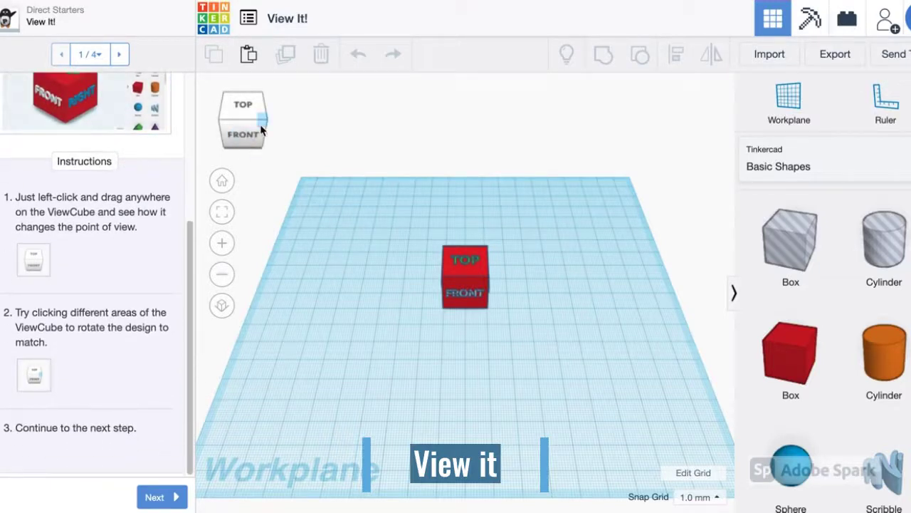
{"action": "mouse_move", "coordinate": [261, 130]}
{"action": "left_mouse_down"}
{"action": "mouse_move", "coordinate": [271, 138]}
{"action": "mouse_move", "coordinate": [270, 128]}
{"action": "mouse_move", "coordinate": [263, 126]}
{"action": "mouse_move", "coordinate": [264, 136]}
{"action": "left_mouse_up"}
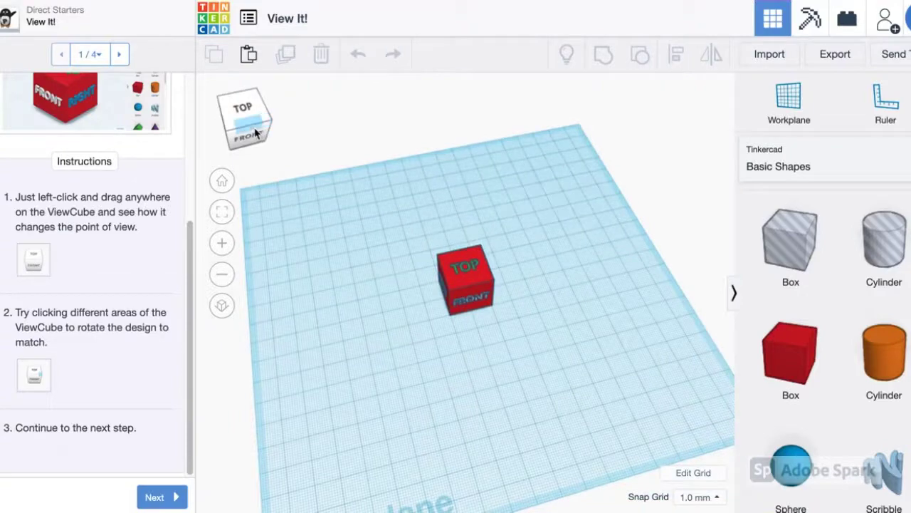
{"action": "left_click", "coordinate": [245, 121]}
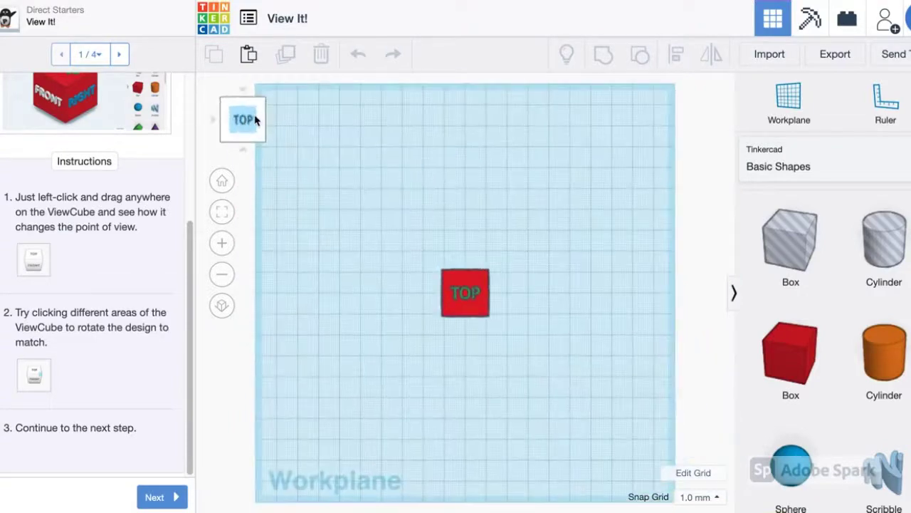
{"action": "left_click", "coordinate": [261, 120]}
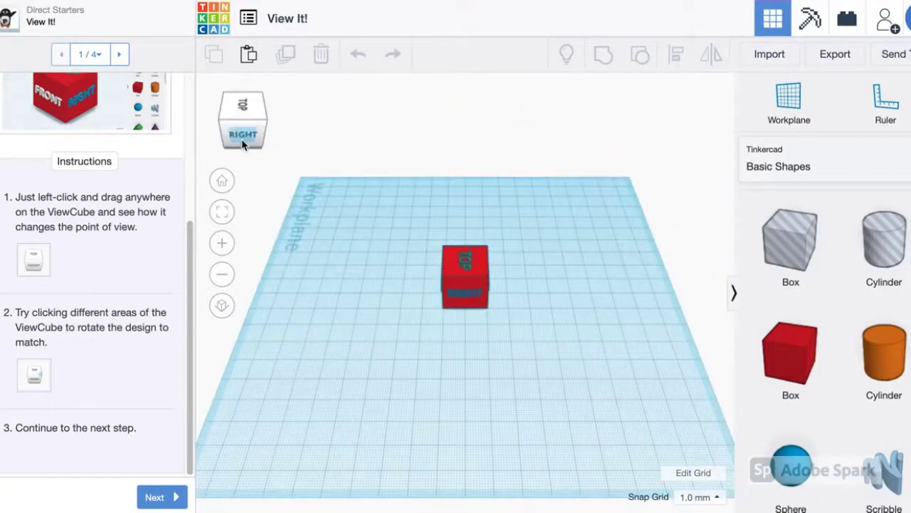
{"action": "left_click", "coordinate": [242, 139]}
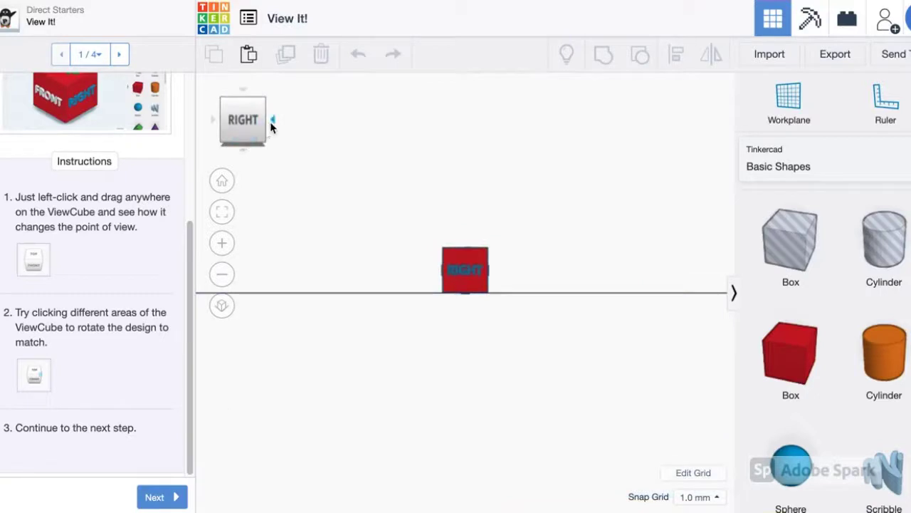
{"action": "left_click", "coordinate": [272, 121]}
{"action": "left_click", "coordinate": [271, 121]}
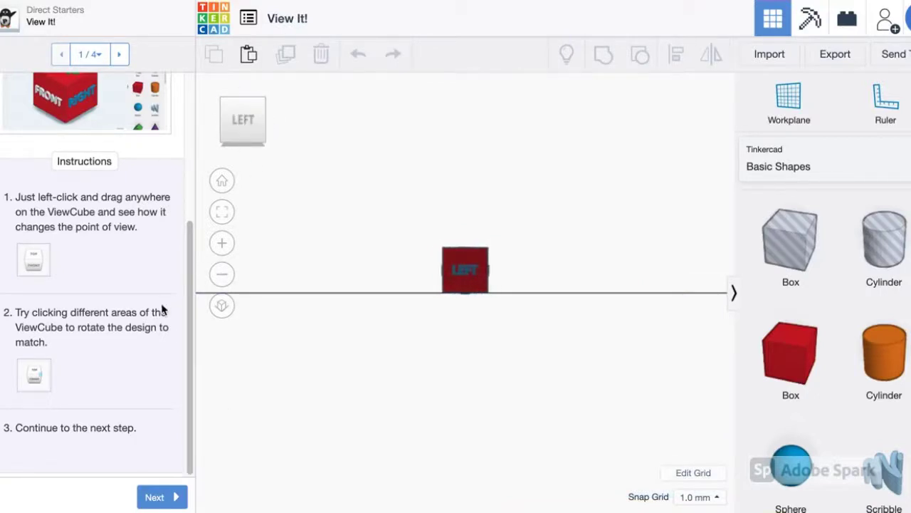
{"action": "left_click", "coordinate": [158, 497]}
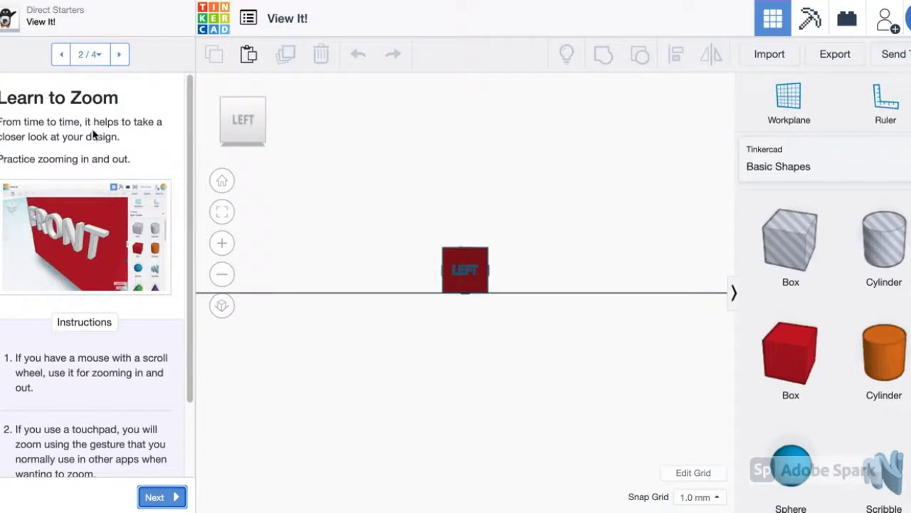
- Practise zooming in and out on the red cube with the scroll wheel and zoom buttons
{"action": "scroll", "coordinate": [92, 136], "scroll_direction": "down", "scroll_amount": 2}
{"action": "scroll", "coordinate": [93, 135], "scroll_direction": "down", "scroll_amount": 2}
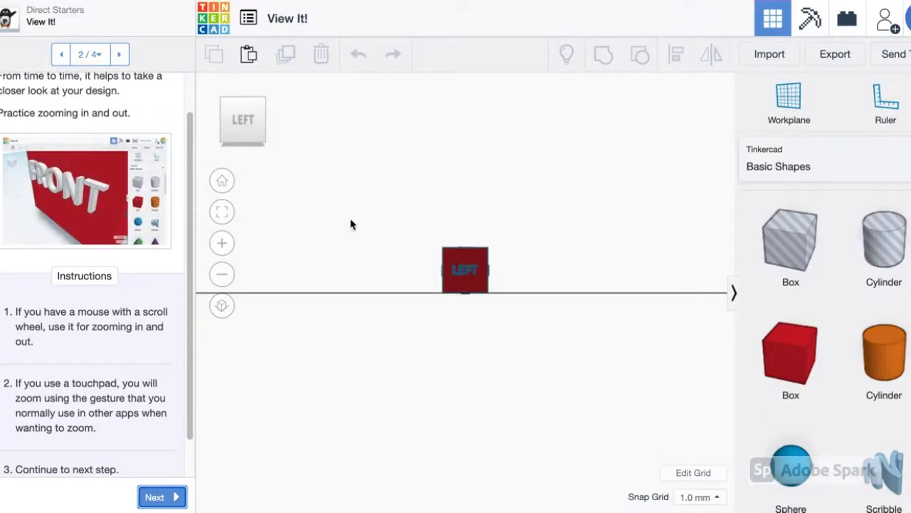
{"action": "scroll", "coordinate": [447, 262], "scroll_direction": "up", "scroll_amount": 5}
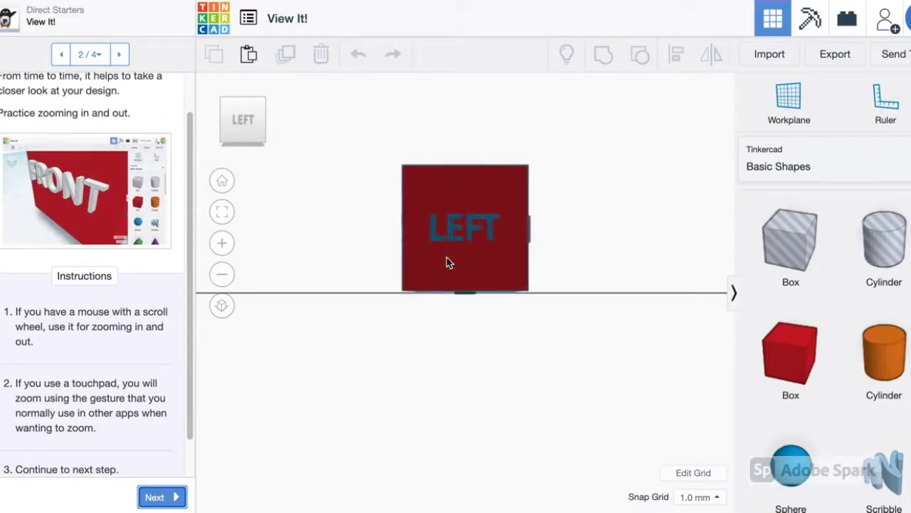
{"action": "scroll", "coordinate": [448, 263], "scroll_direction": "down", "scroll_amount": 5}
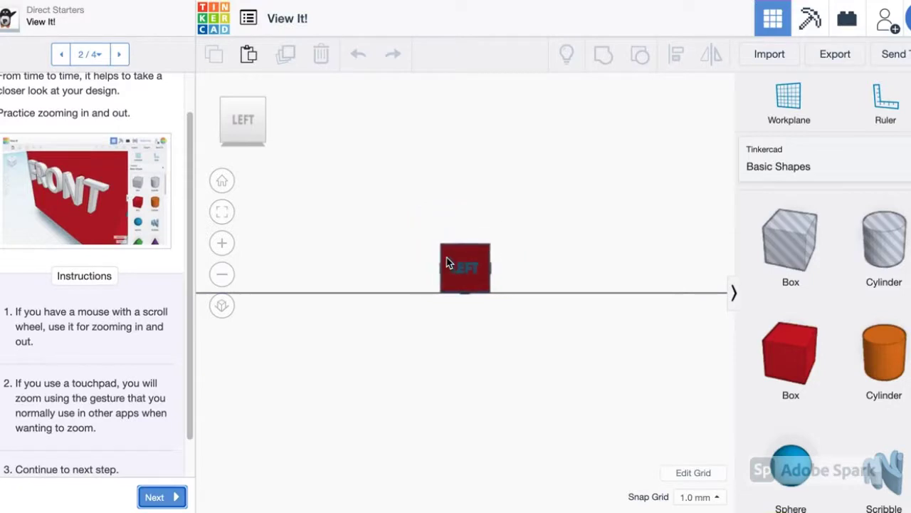
{"action": "left_click", "coordinate": [220, 245]}
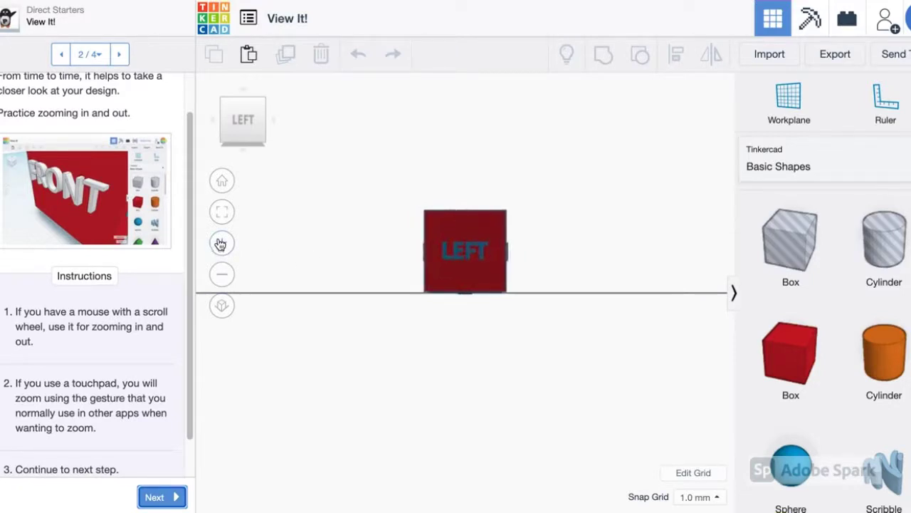
{"action": "left_click", "coordinate": [262, 101]}
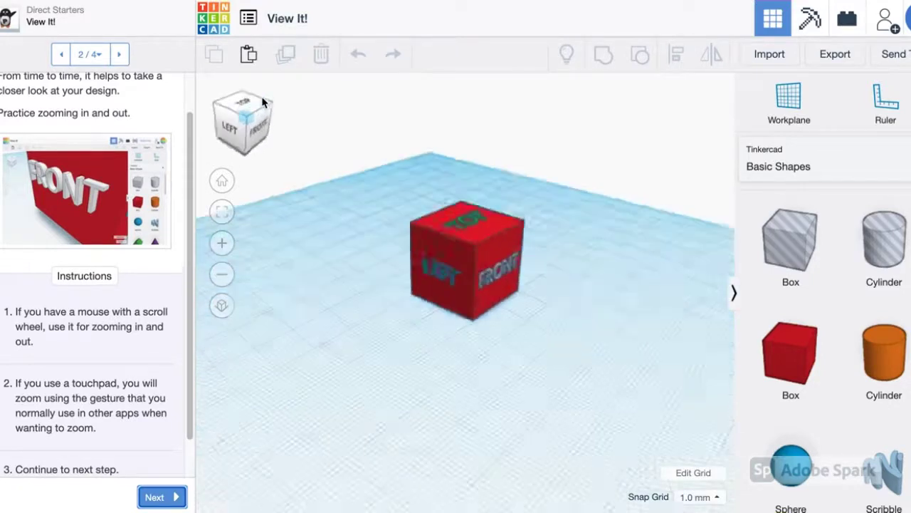
{"action": "left_click", "coordinate": [225, 281]}
{"action": "left_click", "coordinate": [222, 275]}
{"action": "left_click", "coordinate": [222, 274]}
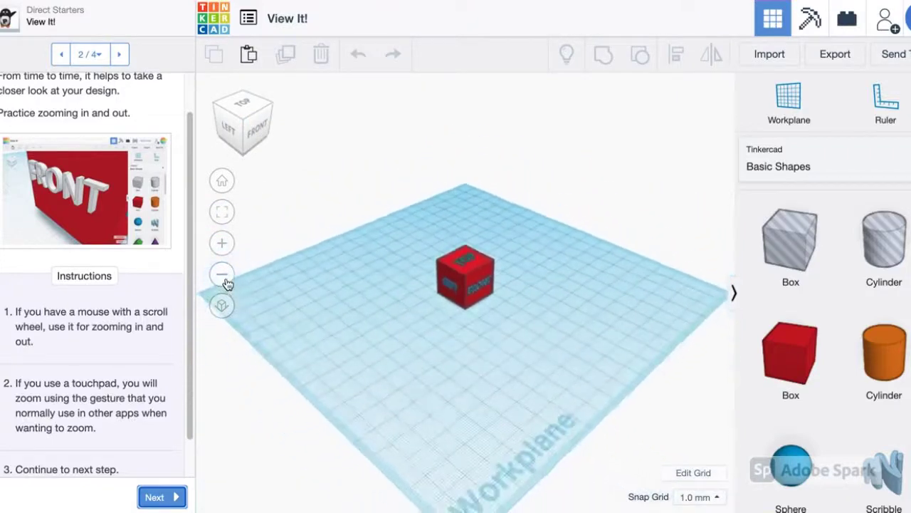
{"action": "left_click", "coordinate": [222, 275]}
{"action": "scroll", "coordinate": [103, 330], "scroll_direction": "down", "scroll_amount": 2}
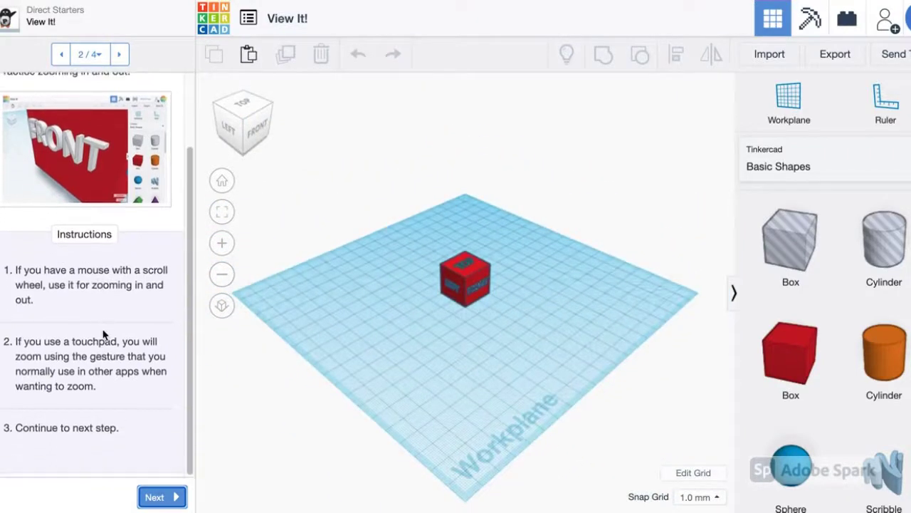
{"action": "left_click", "coordinate": [158, 497]}
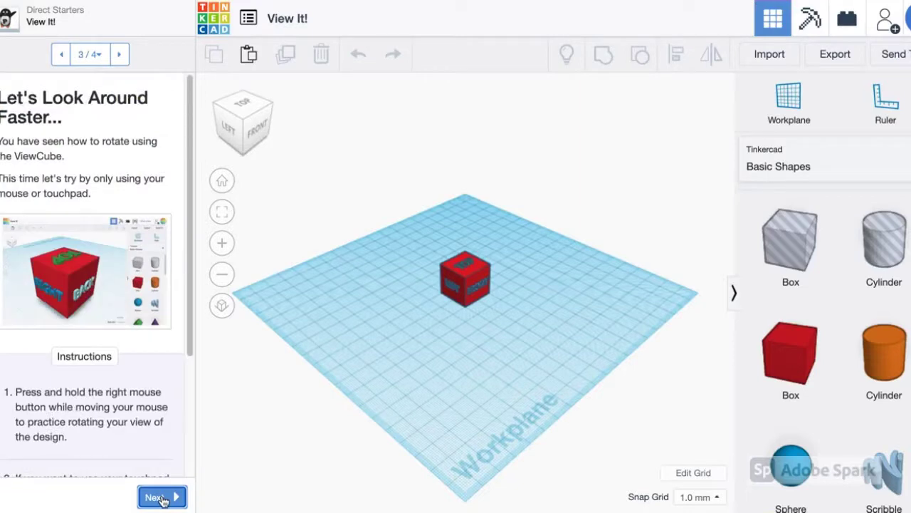
- Orbit the view around the cube and complete the View It! lesson
{"action": "scroll", "coordinate": [143, 388], "scroll_direction": "down", "scroll_amount": 5}
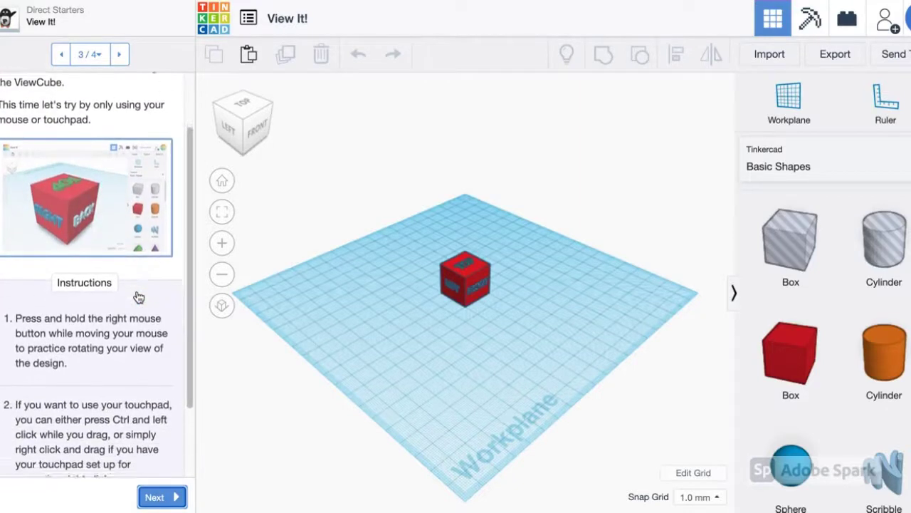
{"action": "scroll", "coordinate": [139, 297], "scroll_direction": "down", "scroll_amount": 2}
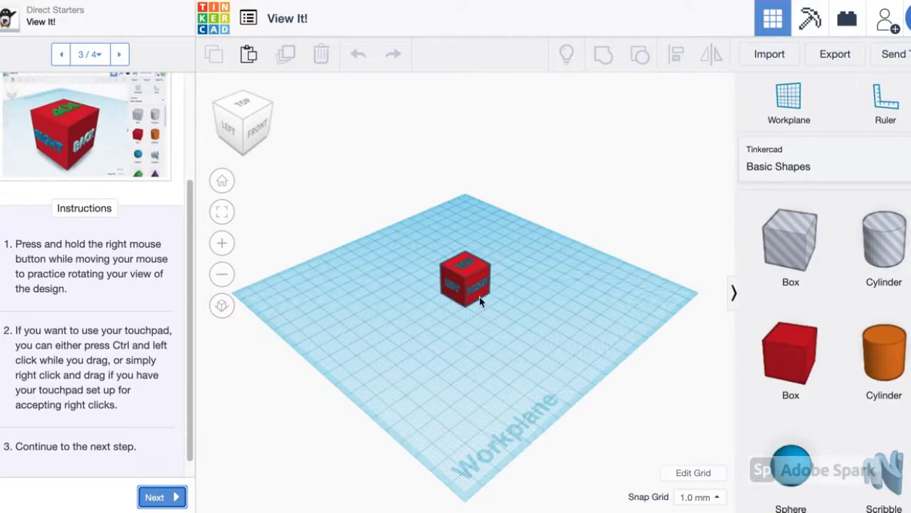
{"action": "scroll", "coordinate": [476, 281], "scroll_direction": "up", "scroll_amount": 5}
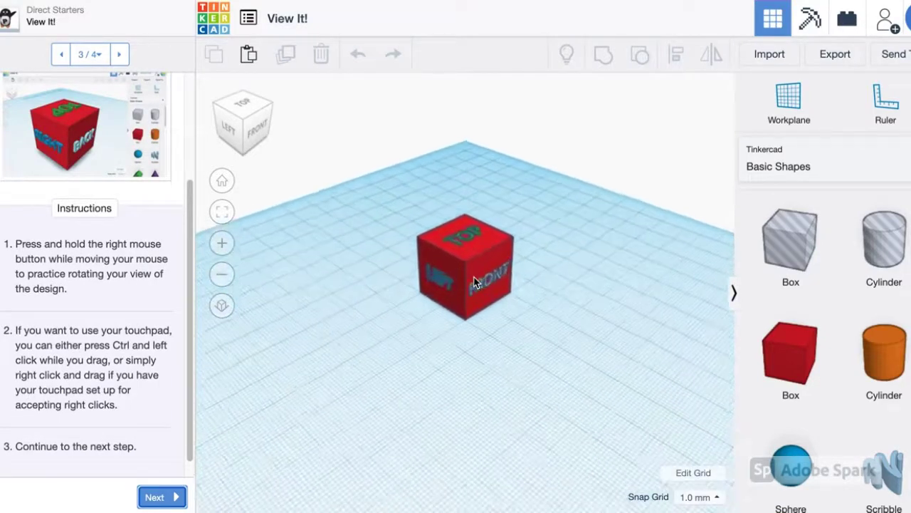
{"action": "scroll", "coordinate": [476, 282], "scroll_direction": "down", "scroll_amount": 6}
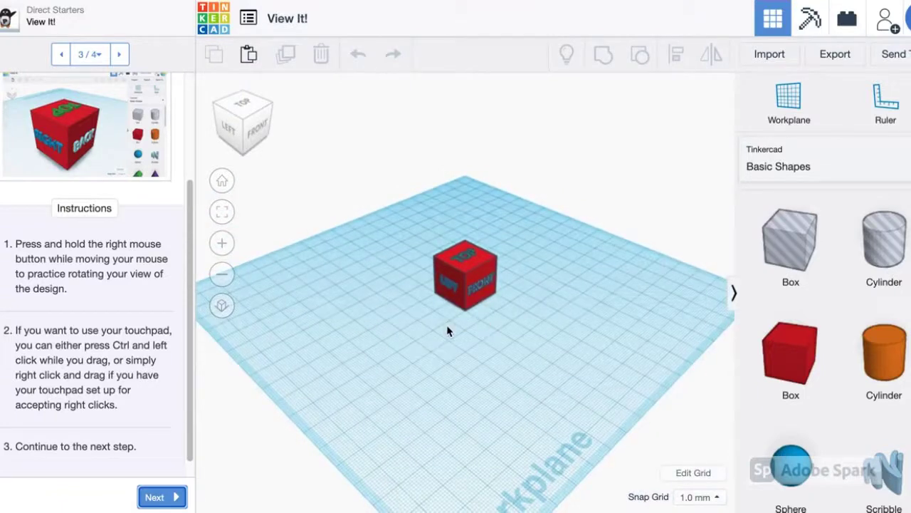
{"action": "right_click_drag", "start_coordinate": [447, 330], "coordinate": [377, 362]}
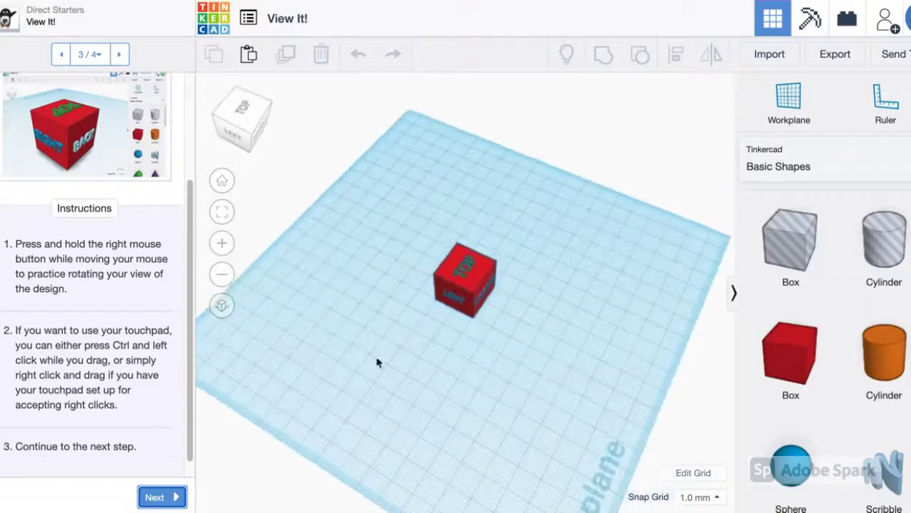
{"action": "left_click", "coordinate": [158, 497]}
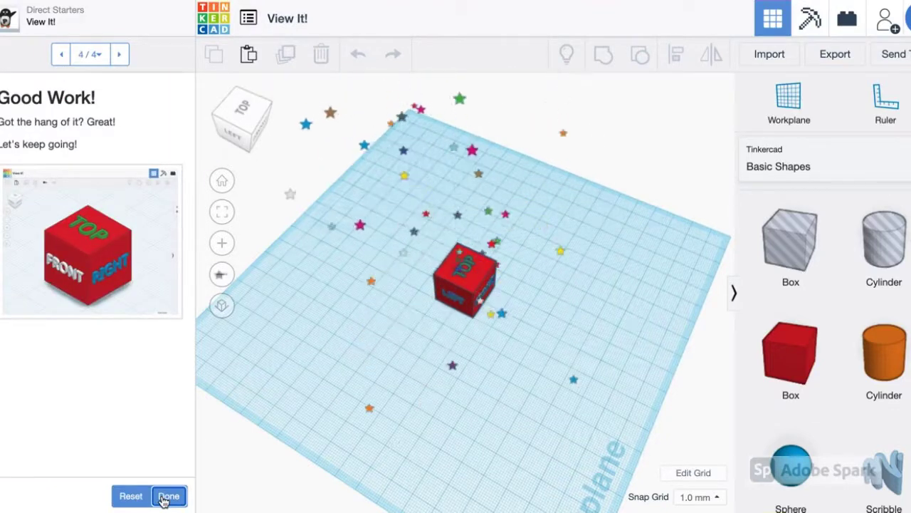
{"action": "left_click", "coordinate": [166, 497]}
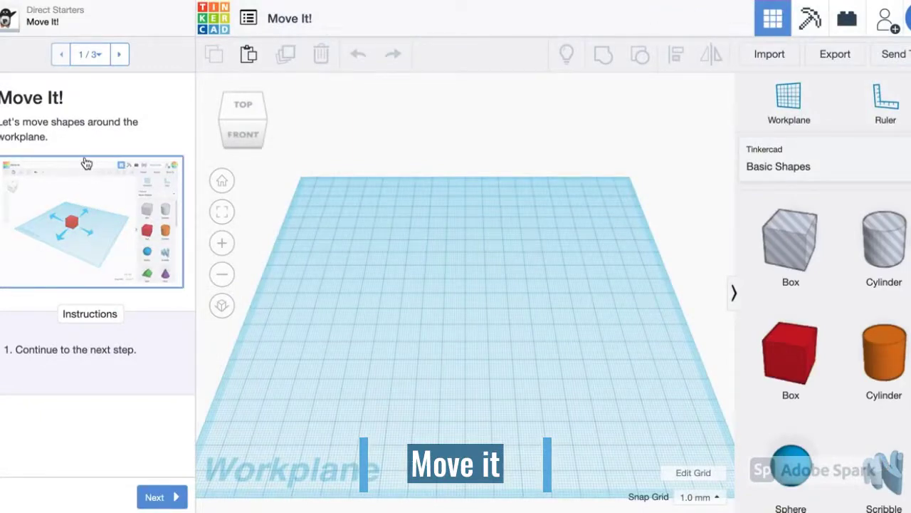
- Place three new red boxes on the workplane for the Move Each Box step
{"action": "left_click", "coordinate": [153, 496]}
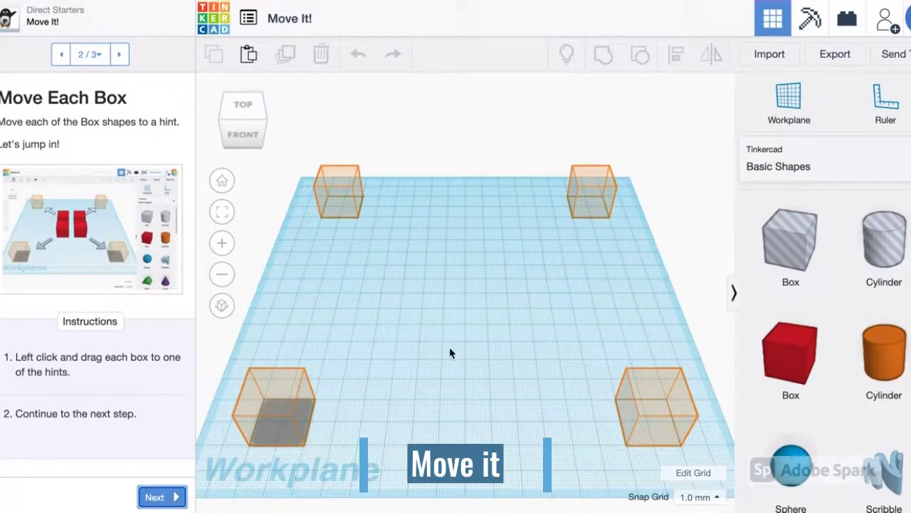
{"action": "left_click_drag", "start_coordinate": [796, 361], "coordinate": [508, 283]}
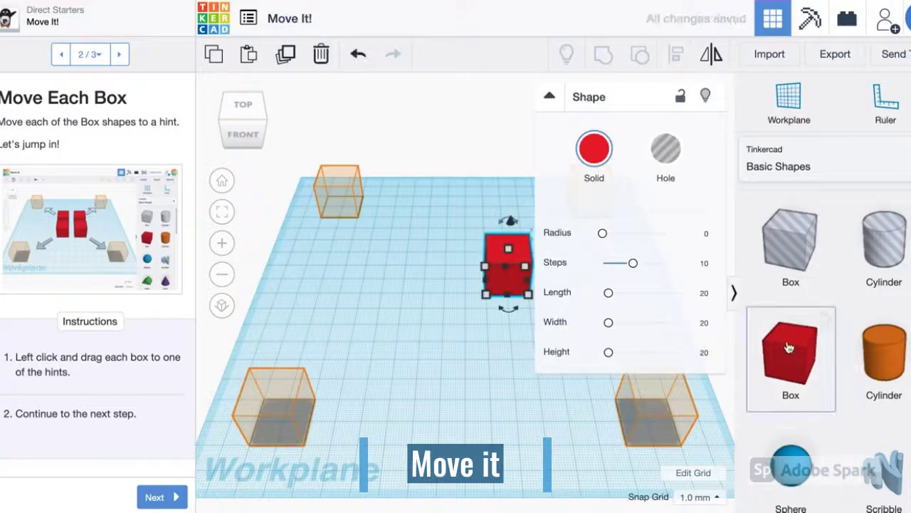
{"action": "left_click_drag", "start_coordinate": [791, 356], "coordinate": [508, 333]}
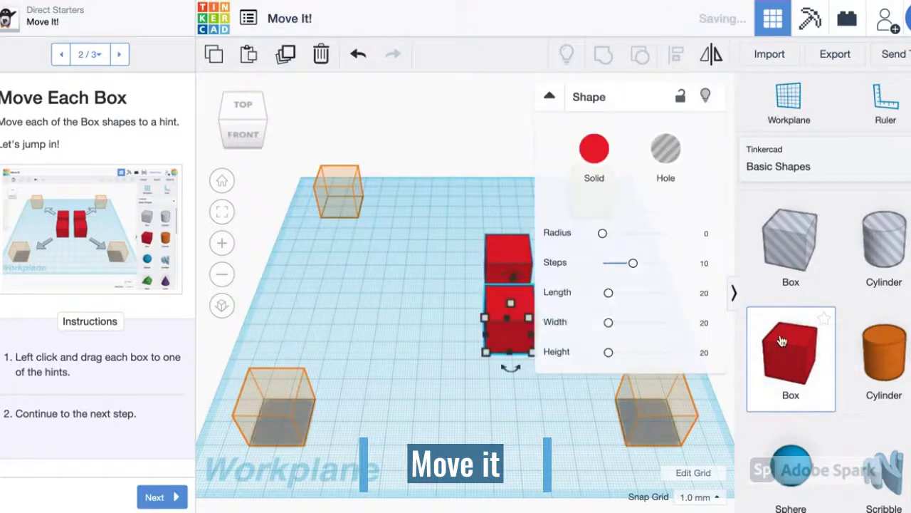
{"action": "left_click_drag", "start_coordinate": [788, 349], "coordinate": [419, 329]}
{"action": "left_click", "coordinate": [479, 303]}
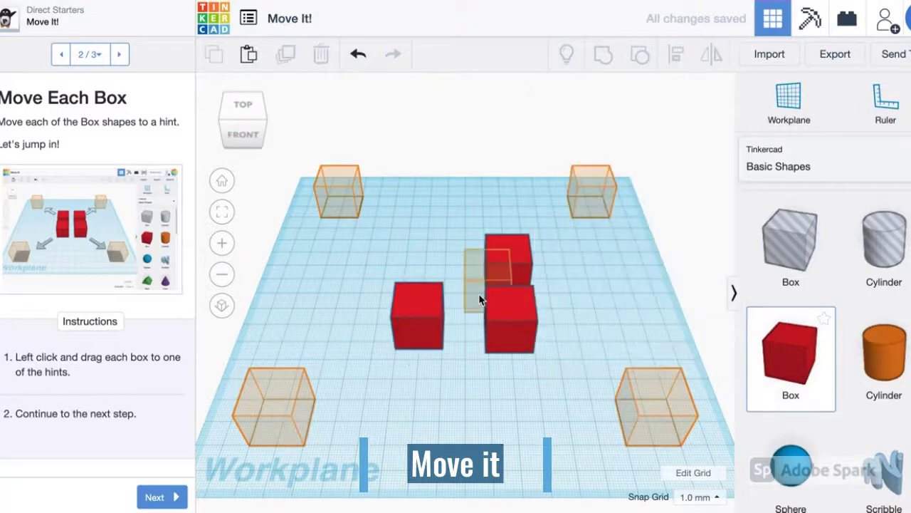
- Move boxes onto all four orange hints, finish Move It!, and start Rotate It!
{"action": "left_click_drag", "start_coordinate": [420, 279], "coordinate": [342, 175]}
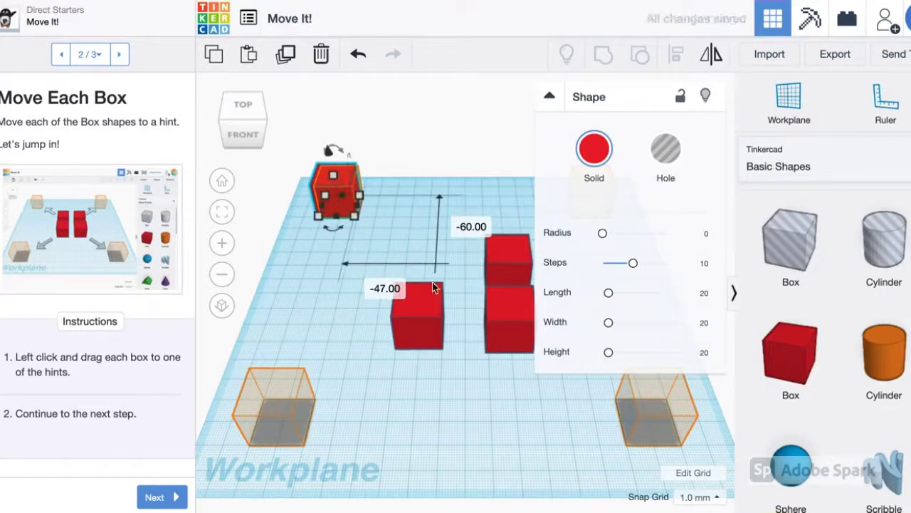
{"action": "left_click_drag", "start_coordinate": [398, 336], "coordinate": [290, 395]}
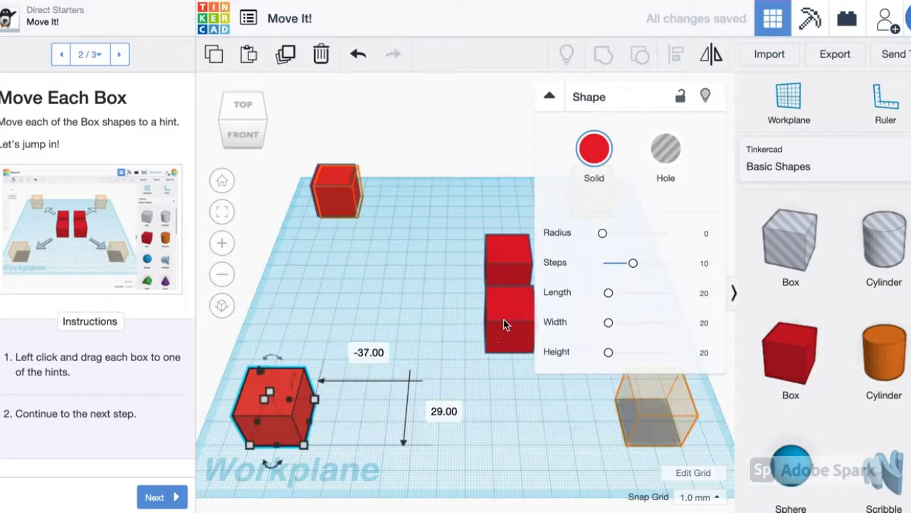
{"action": "left_click_drag", "start_coordinate": [509, 322], "coordinate": [657, 405]}
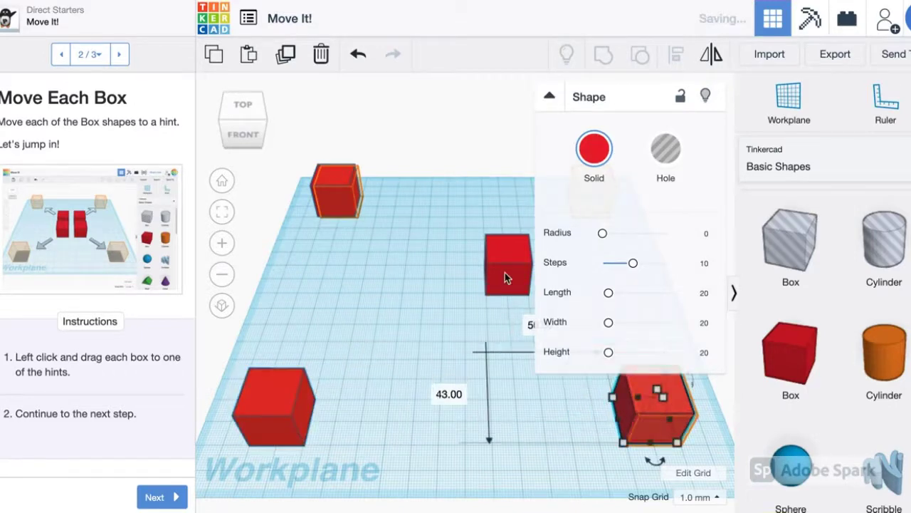
{"action": "left_click_drag", "start_coordinate": [509, 263], "coordinate": [590, 190]}
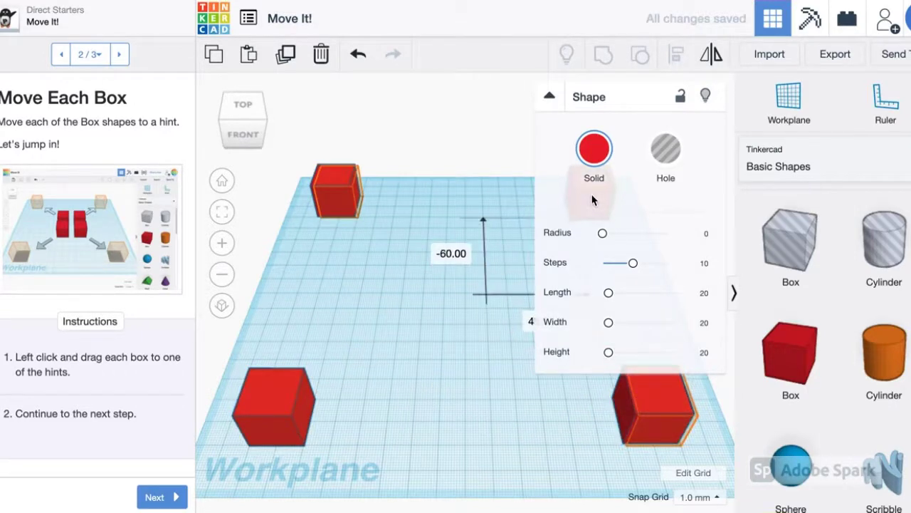
{"action": "left_click", "coordinate": [179, 497]}
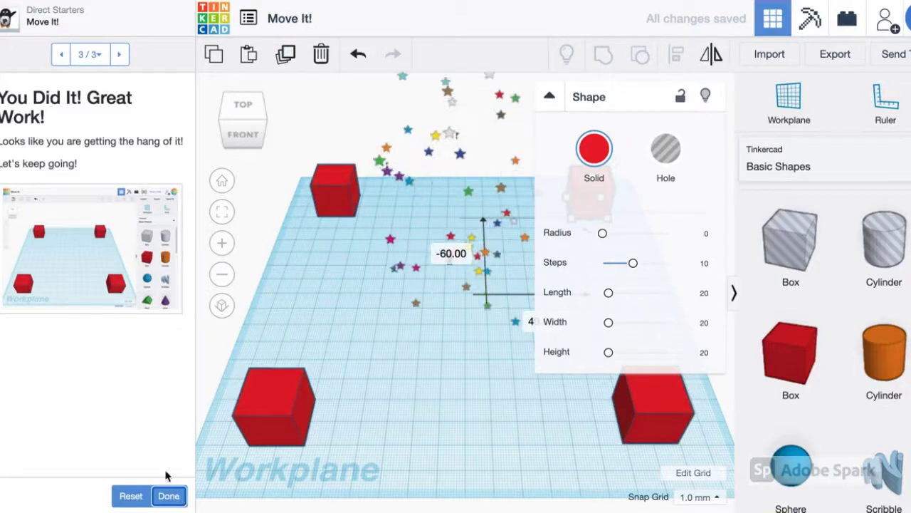
{"action": "left_click", "coordinate": [169, 496]}
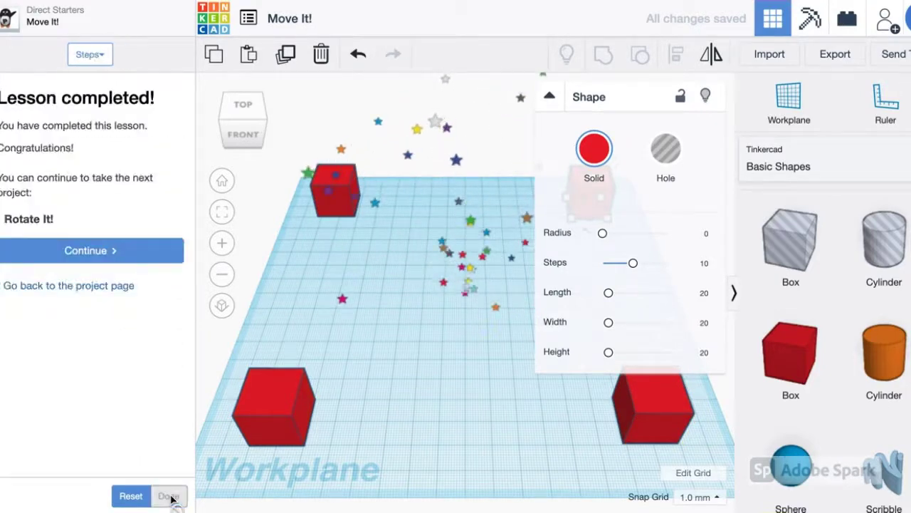
{"action": "left_click", "coordinate": [119, 251]}
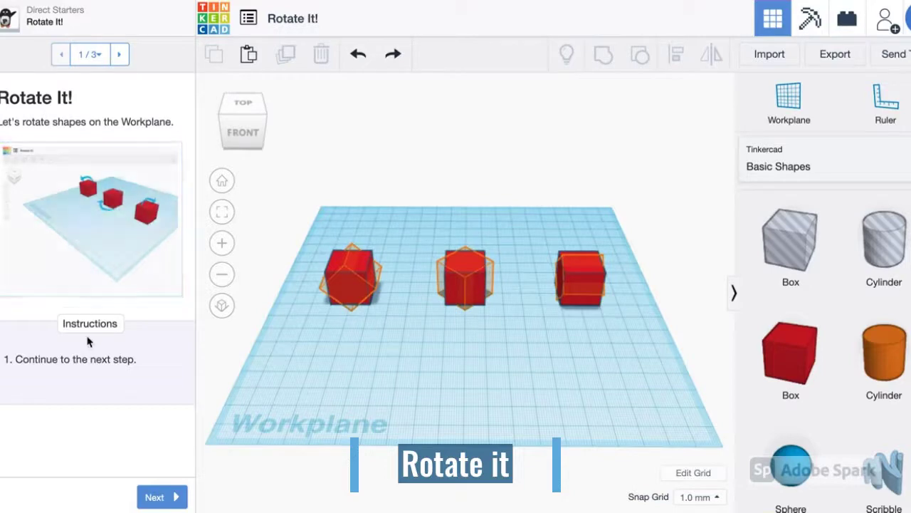
- Advance to Rotate Each Box and turn the left red box 45 degrees
{"action": "left_click", "coordinate": [164, 497]}
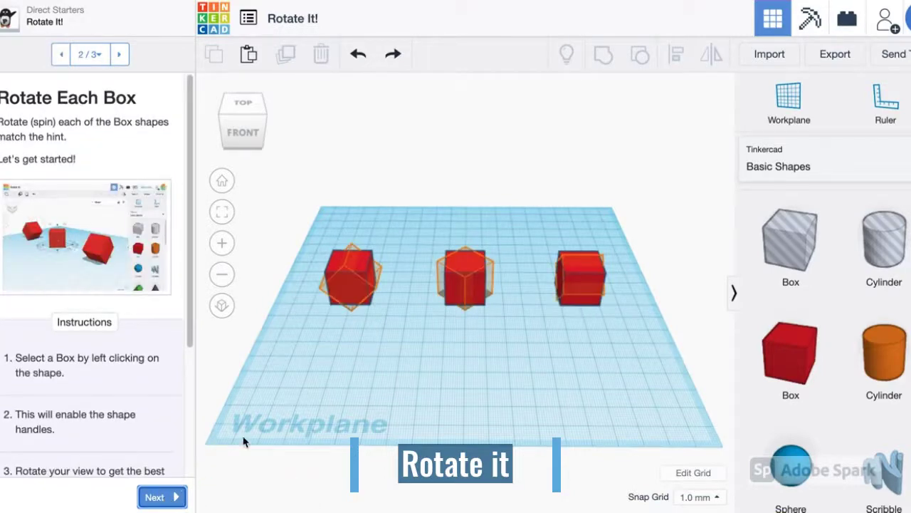
{"action": "scroll", "coordinate": [120, 246], "scroll_direction": "down", "scroll_amount": 3}
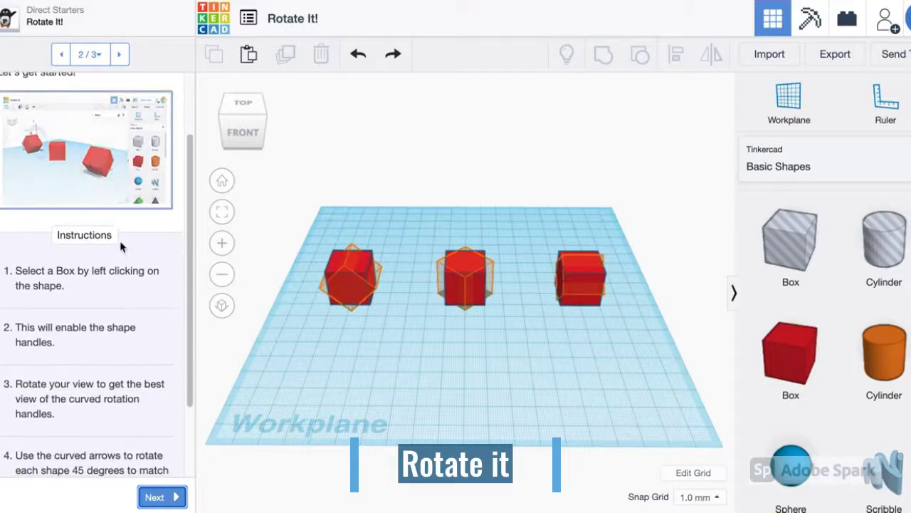
{"action": "left_click", "coordinate": [361, 291]}
{"action": "scroll", "coordinate": [88, 343], "scroll_direction": "down", "scroll_amount": 3}
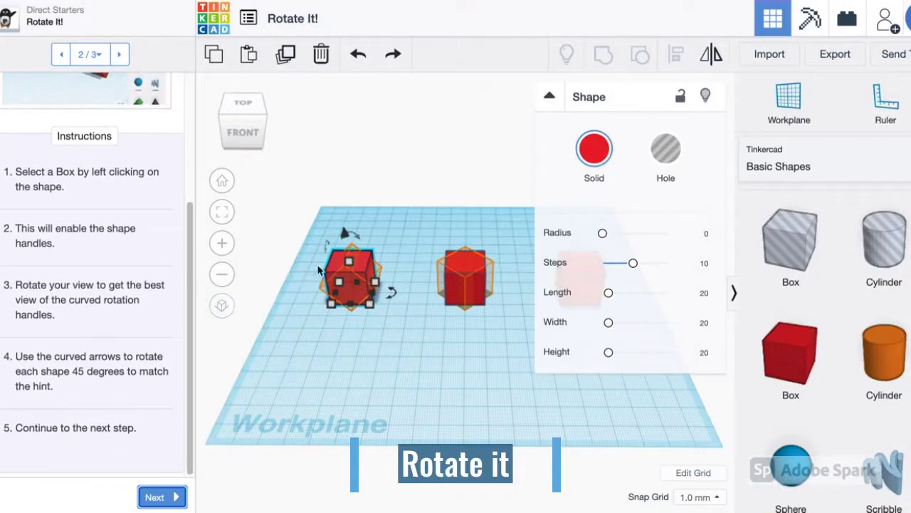
{"action": "left_click", "coordinate": [228, 247]}
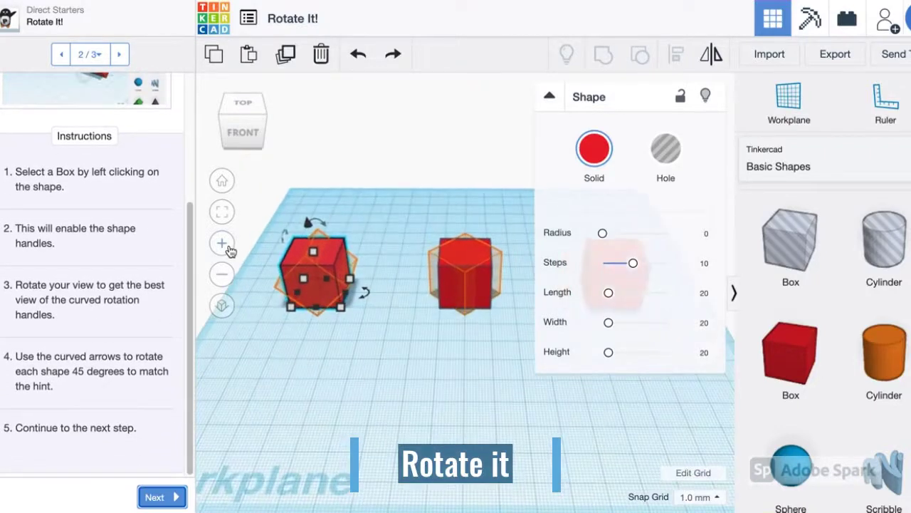
{"action": "mouse_move", "coordinate": [324, 224]}
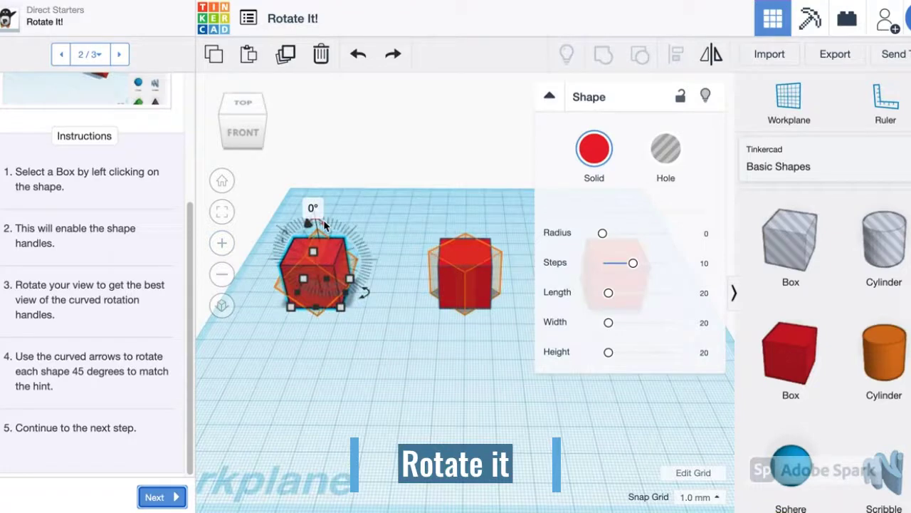
{"action": "left_click_drag", "start_coordinate": [324, 225], "coordinate": [358, 243]}
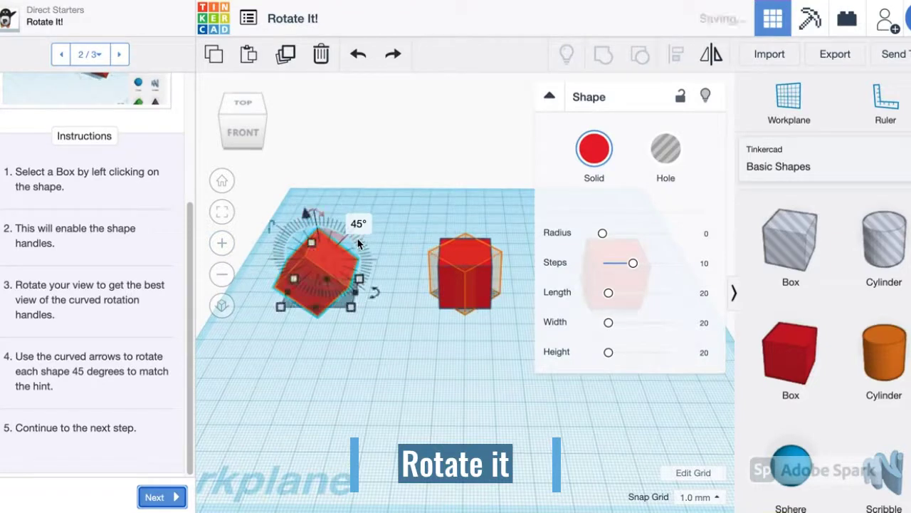
{"action": "left_click", "coordinate": [498, 358]}
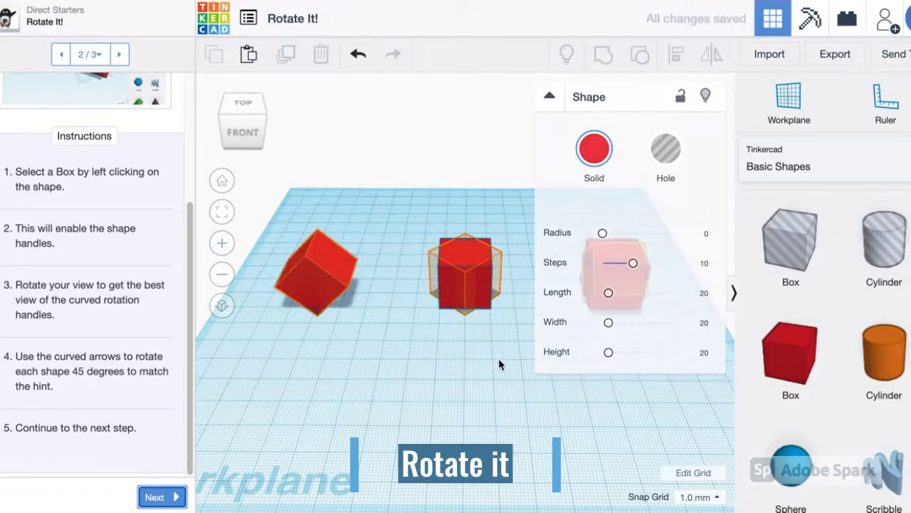
- Turn the middle red box 45 degrees and clear the selection
{"action": "left_click", "coordinate": [476, 243]}
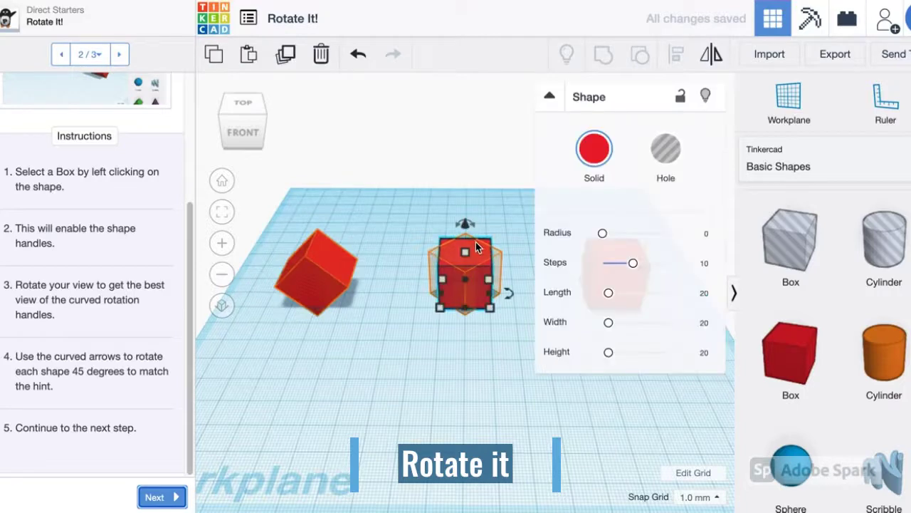
{"action": "left_click_drag", "start_coordinate": [508, 293], "coordinate": [507, 274]}
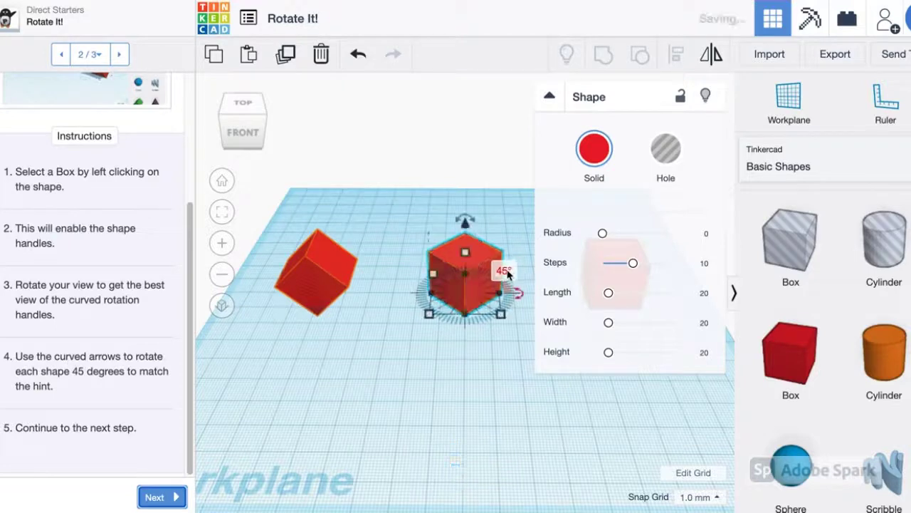
{"action": "left_click", "coordinate": [525, 371]}
{"action": "left_click", "coordinate": [628, 283]}
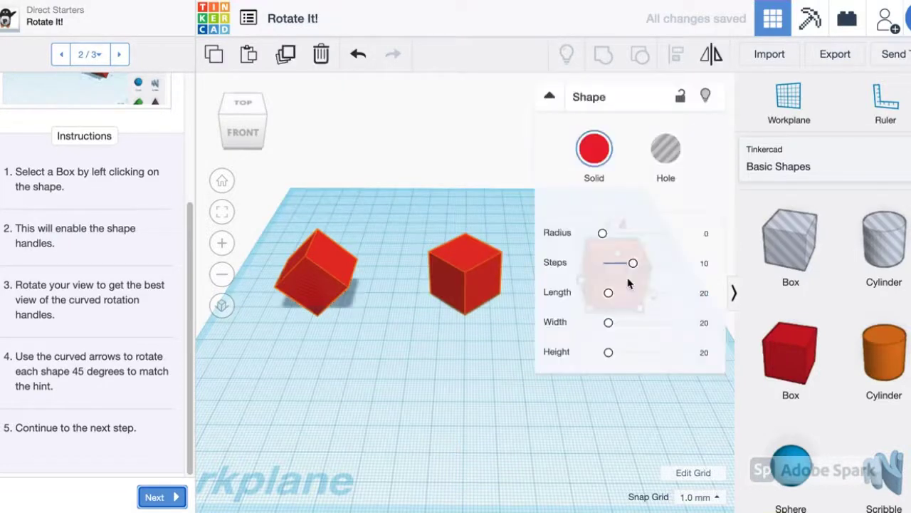
{"action": "left_click", "coordinate": [500, 332]}
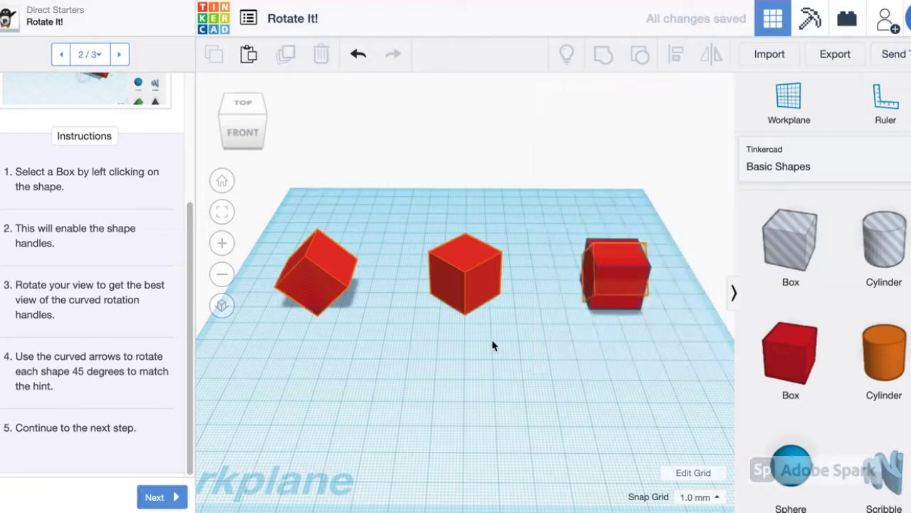
- Rotate the right red box 45° to match its hint and finish Rotate It!
{"action": "left_click", "coordinate": [228, 122]}
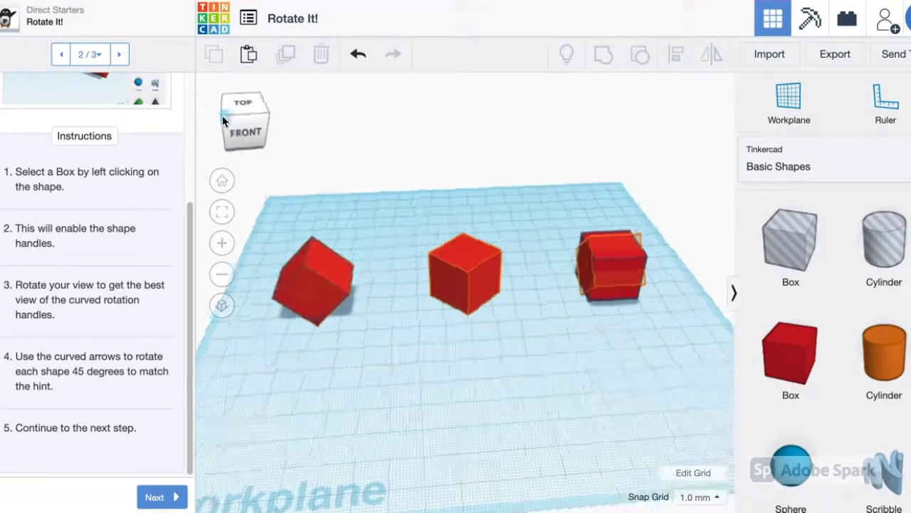
{"action": "left_click", "coordinate": [543, 232]}
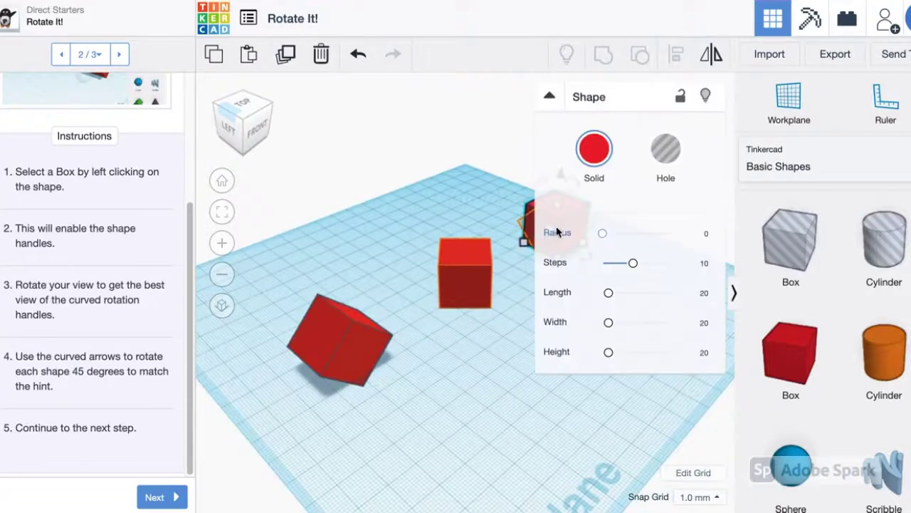
{"action": "left_click", "coordinate": [229, 128]}
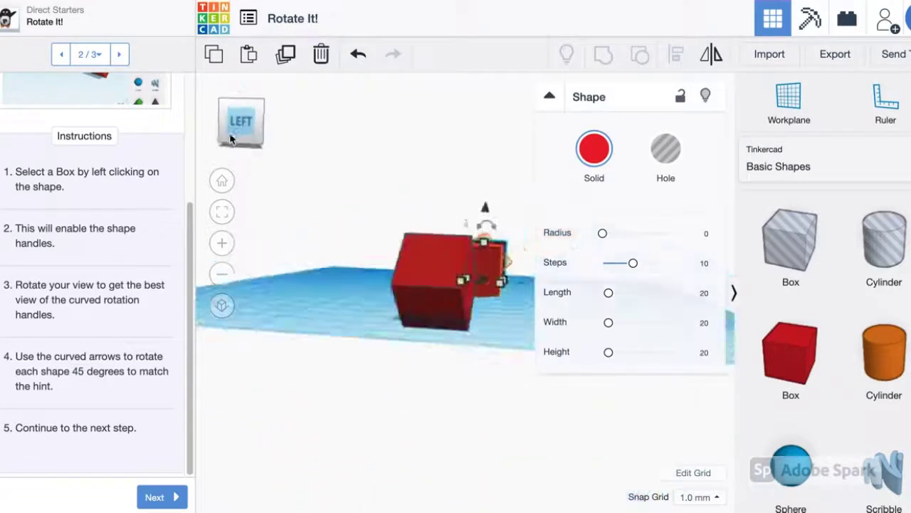
{"action": "right_click_drag", "start_coordinate": [341, 221], "coordinate": [397, 228]}
{"action": "mouse_move", "coordinate": [387, 155]}
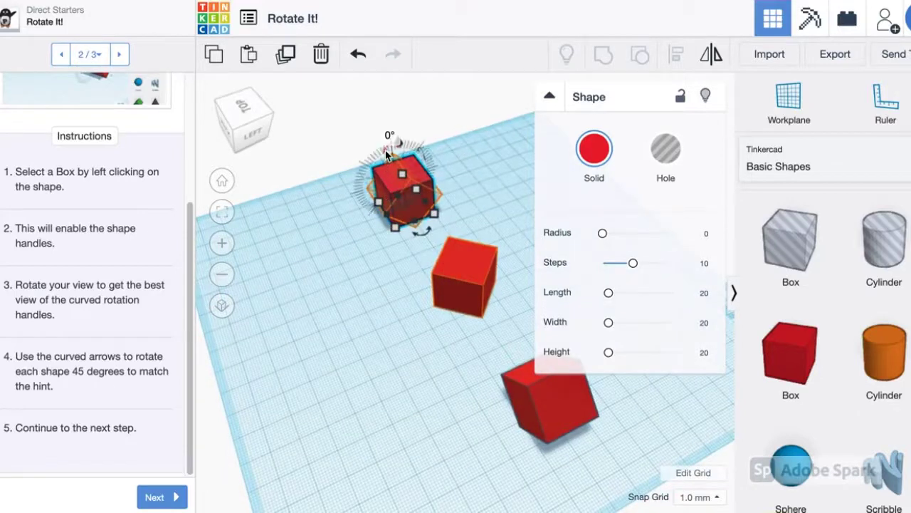
{"action": "left_click_drag", "start_coordinate": [386, 155], "coordinate": [376, 181]}
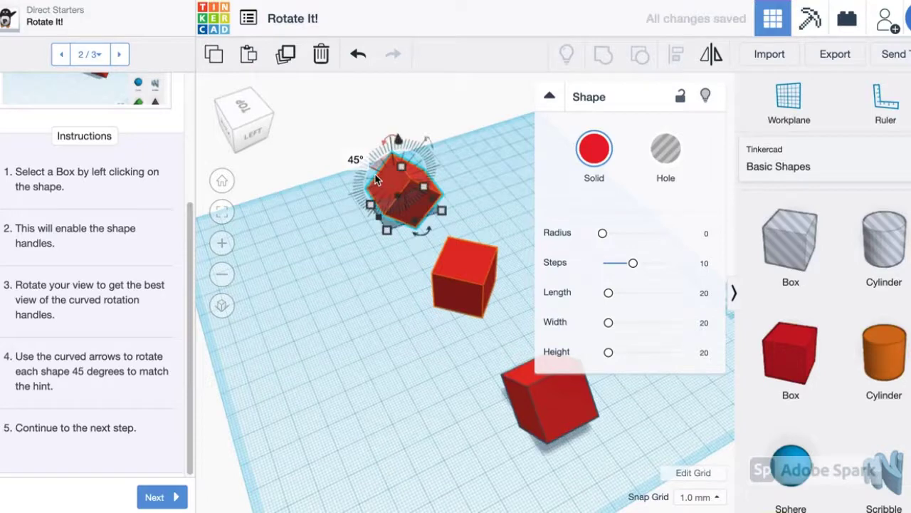
{"action": "left_click", "coordinate": [401, 356]}
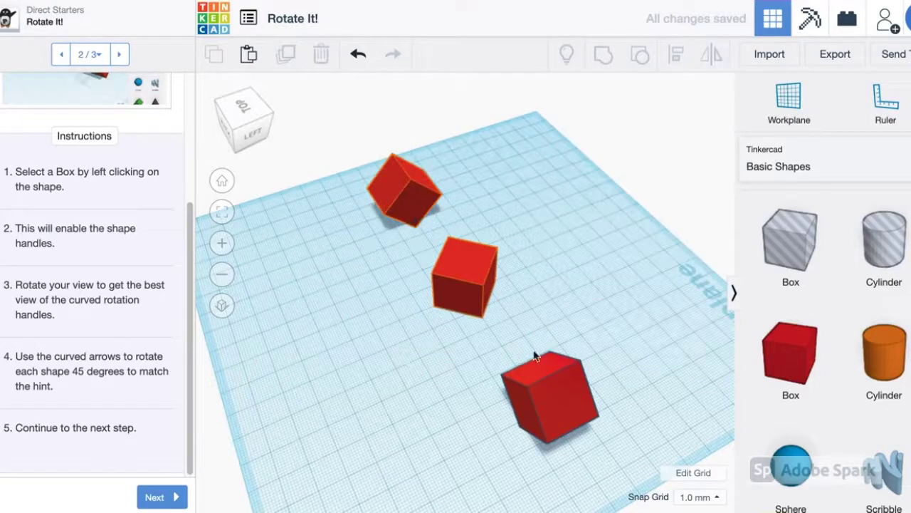
{"action": "left_click", "coordinate": [162, 496]}
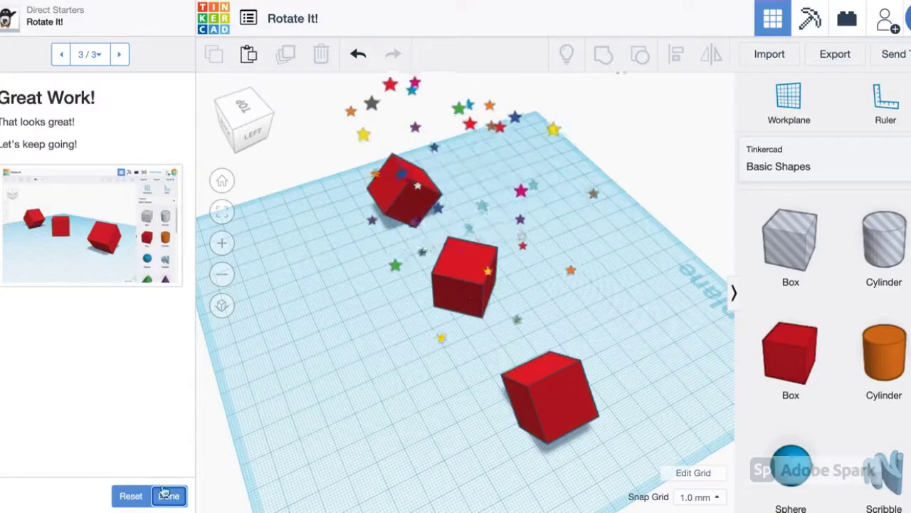
{"action": "left_click", "coordinate": [170, 495]}
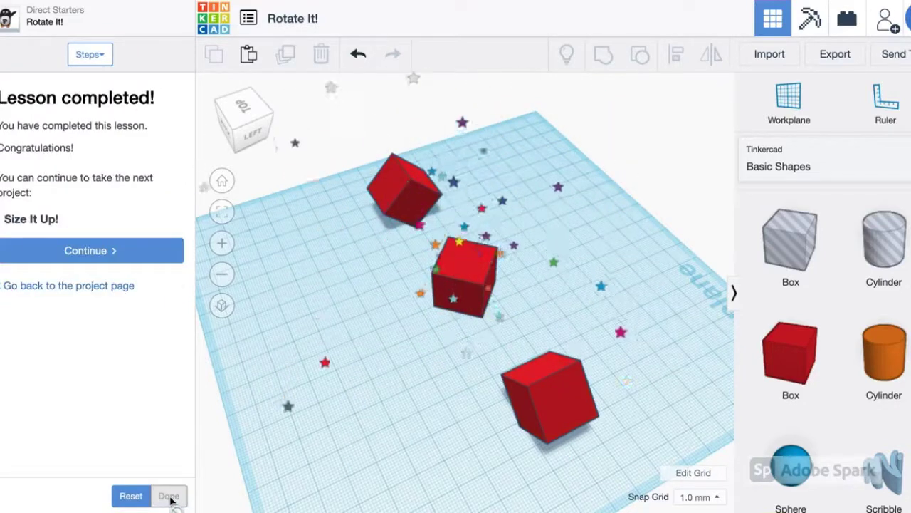
- Start Size It Up! and widen the left red box to 40
{"action": "left_click", "coordinate": [103, 250]}
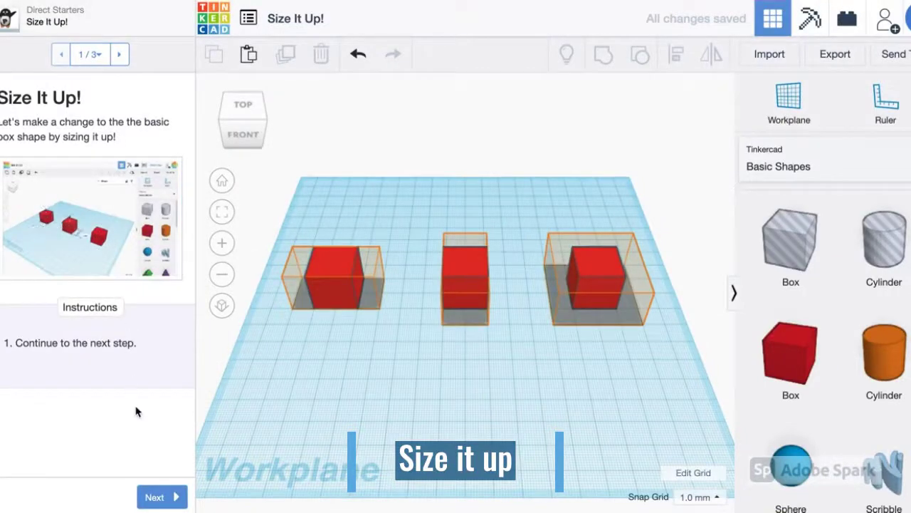
{"action": "left_click", "coordinate": [158, 496]}
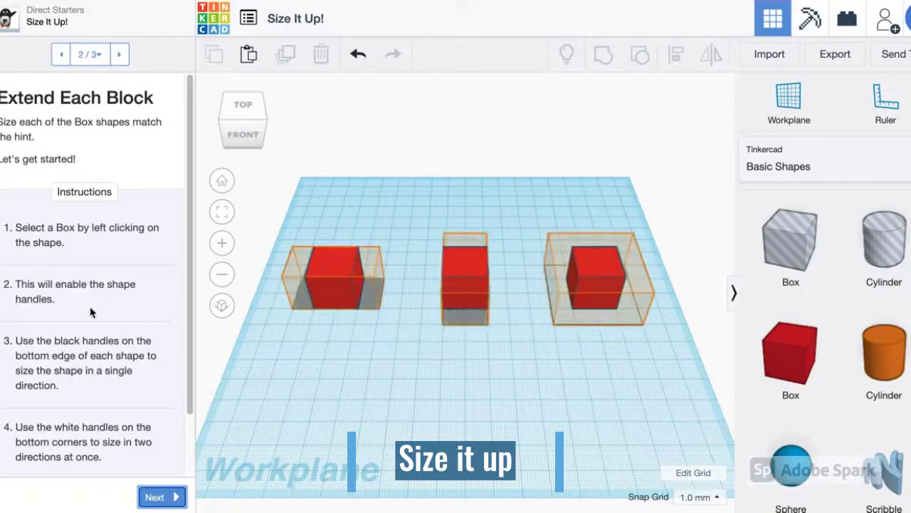
{"action": "left_click", "coordinate": [339, 265]}
{"action": "mouse_move", "coordinate": [362, 279]}
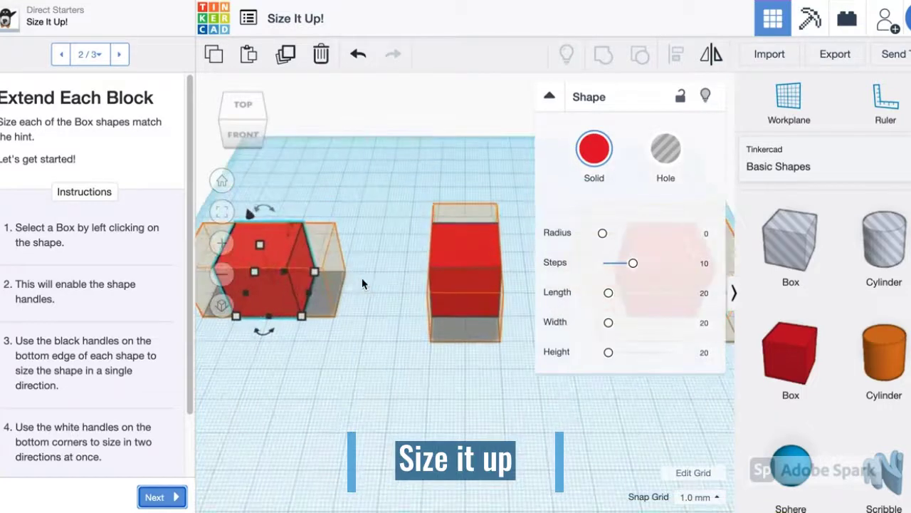
{"action": "mouse_move", "coordinate": [340, 294]}
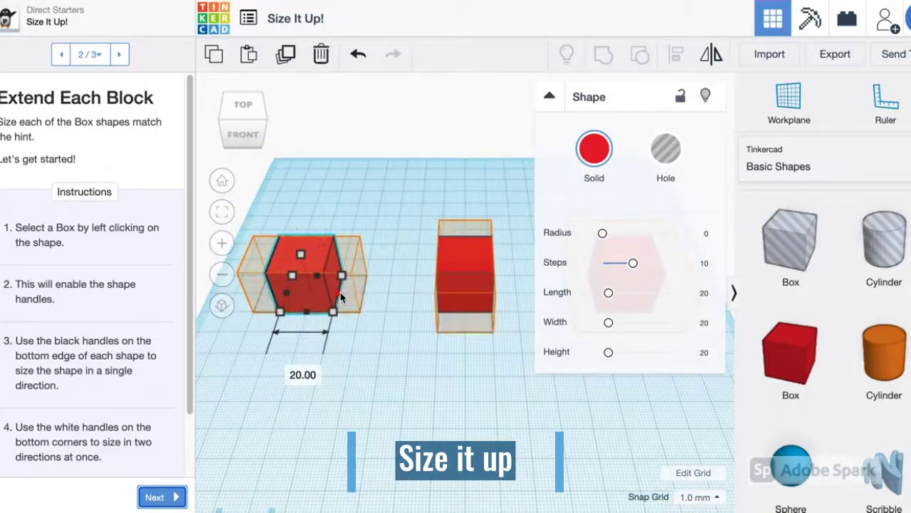
{"action": "left_click_drag", "start_coordinate": [340, 293], "coordinate": [365, 293]}
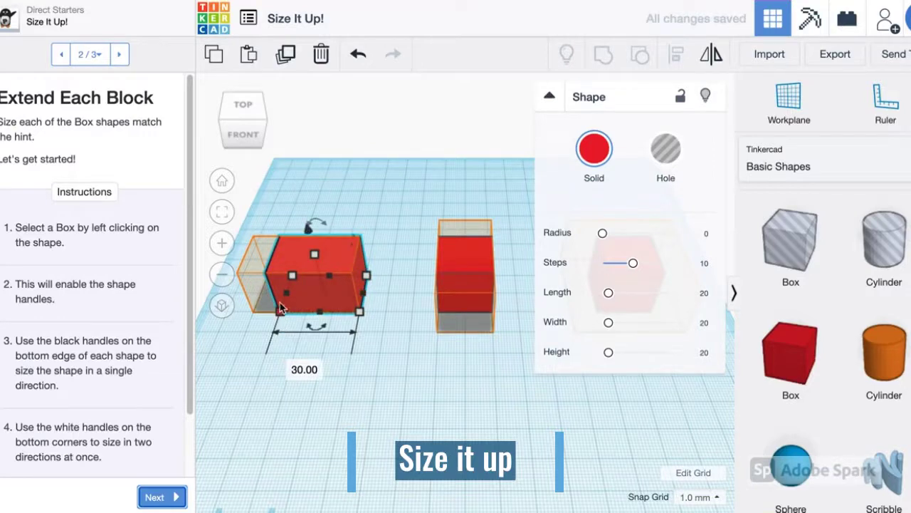
{"action": "left_click_drag", "start_coordinate": [279, 301], "coordinate": [253, 301]}
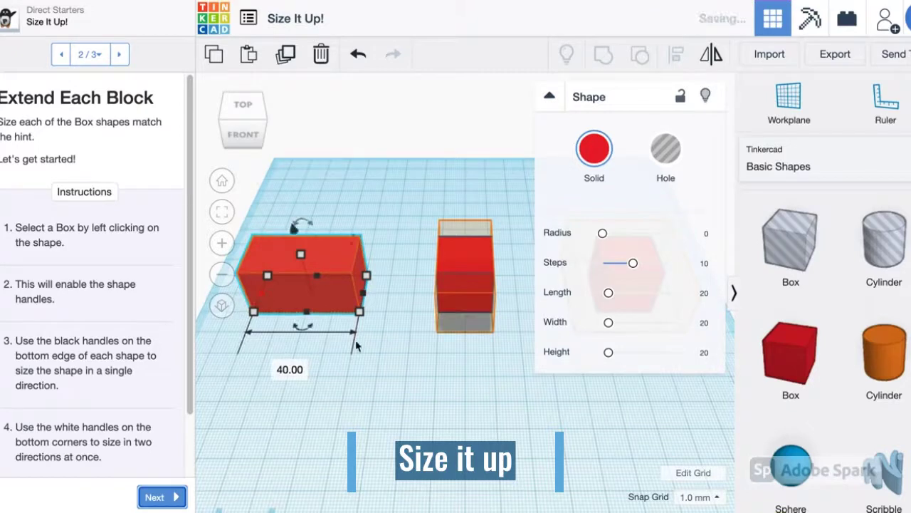
{"action": "left_click", "coordinate": [463, 397]}
- Lengthen the middle box toward front and back, then orbit the workplane
{"action": "left_click", "coordinate": [468, 265]}
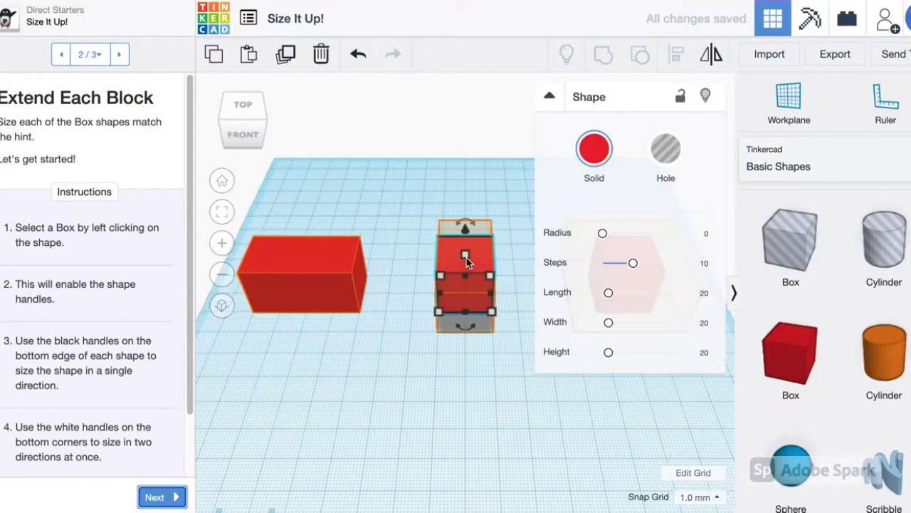
{"action": "left_click_drag", "start_coordinate": [468, 281], "coordinate": [470, 262]}
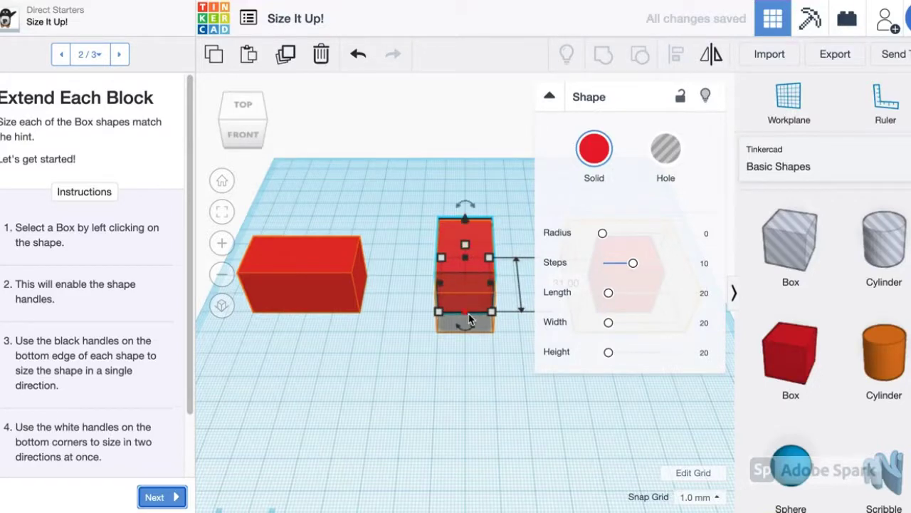
{"action": "left_click_drag", "start_coordinate": [469, 320], "coordinate": [472, 332]}
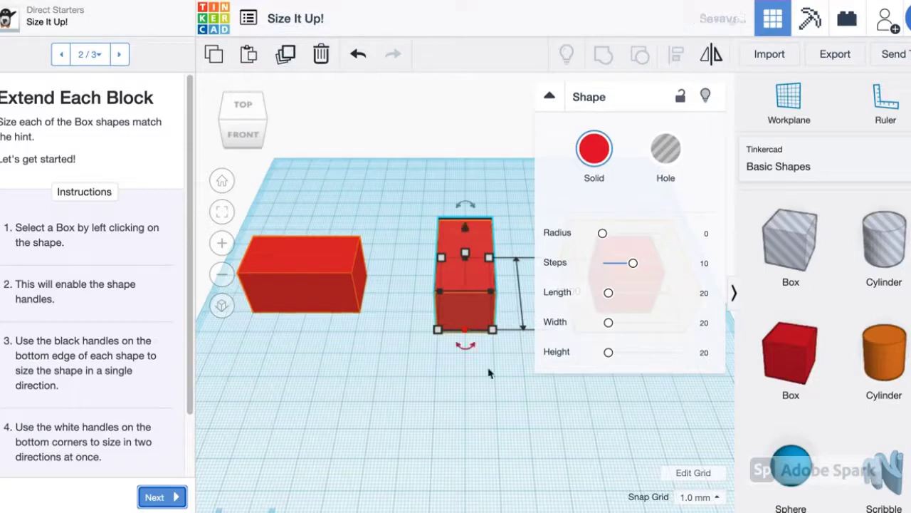
{"action": "left_click", "coordinate": [488, 373]}
{"action": "left_click", "coordinate": [647, 276]}
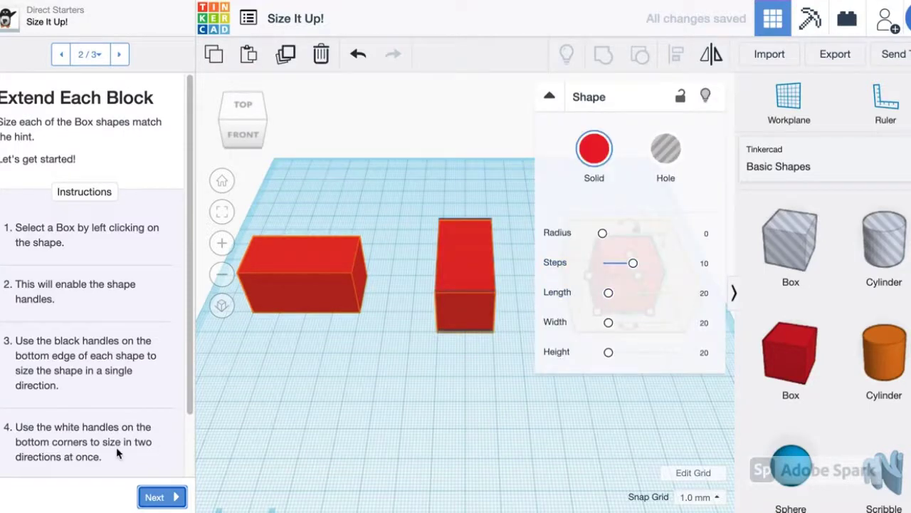
{"action": "scroll", "coordinate": [118, 452], "scroll_direction": "down", "scroll_amount": 2}
{"action": "left_click", "coordinate": [469, 423]}
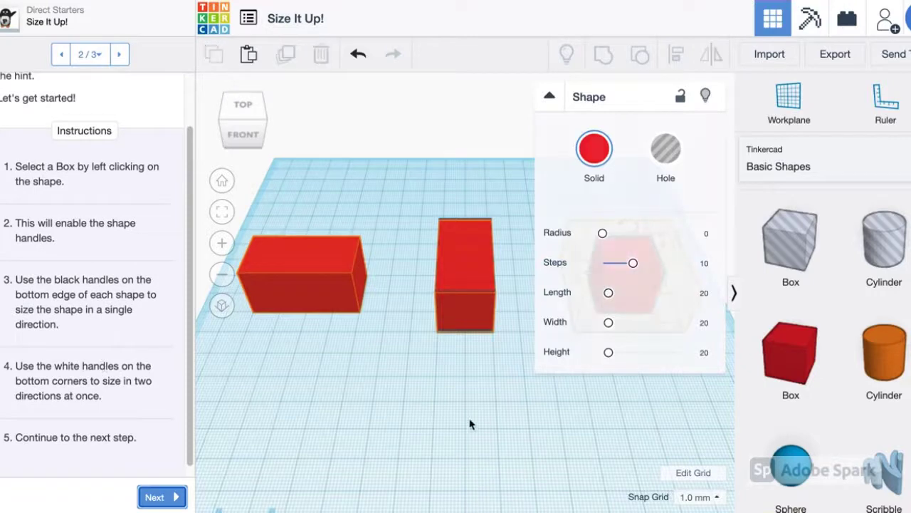
{"action": "right_click_drag", "start_coordinate": [554, 371], "coordinate": [726, 409]}
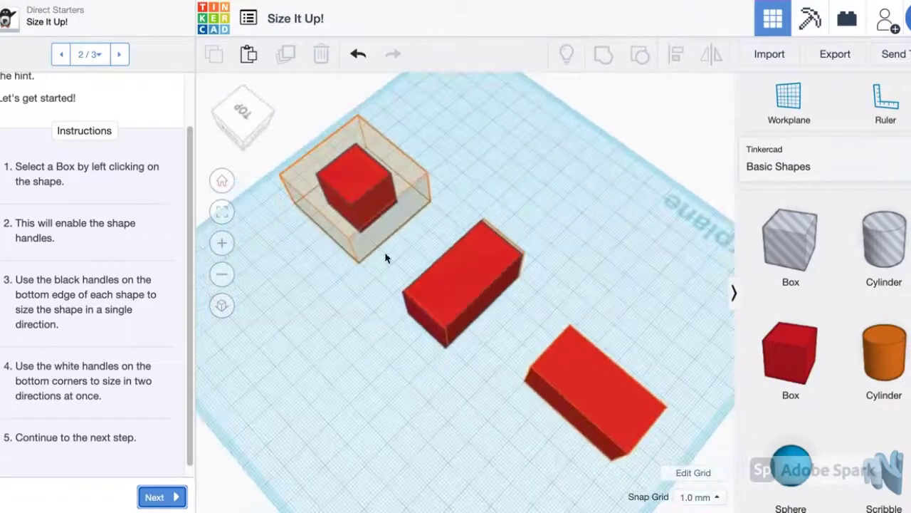
- Enlarge the small red cube to 28, stretch its length to 38, and advance
{"action": "left_click", "coordinate": [361, 196]}
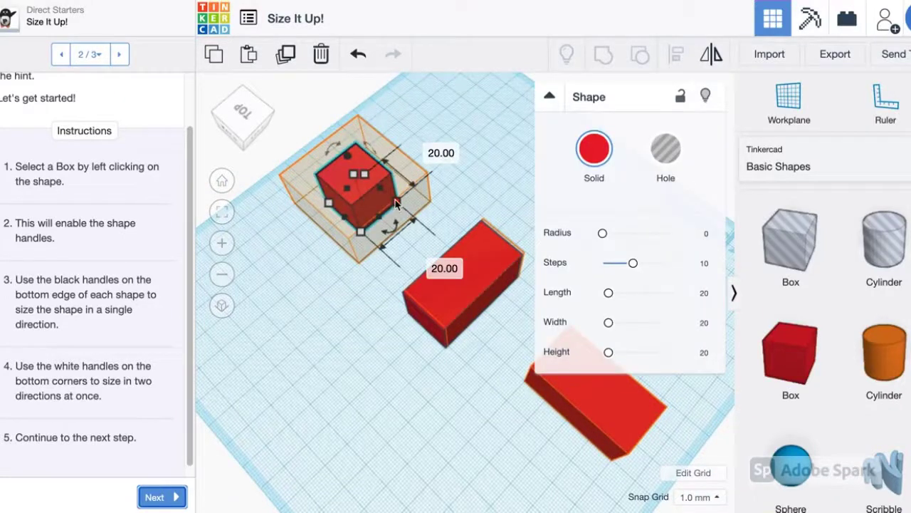
{"action": "left_click_drag", "start_coordinate": [397, 203], "coordinate": [426, 203]}
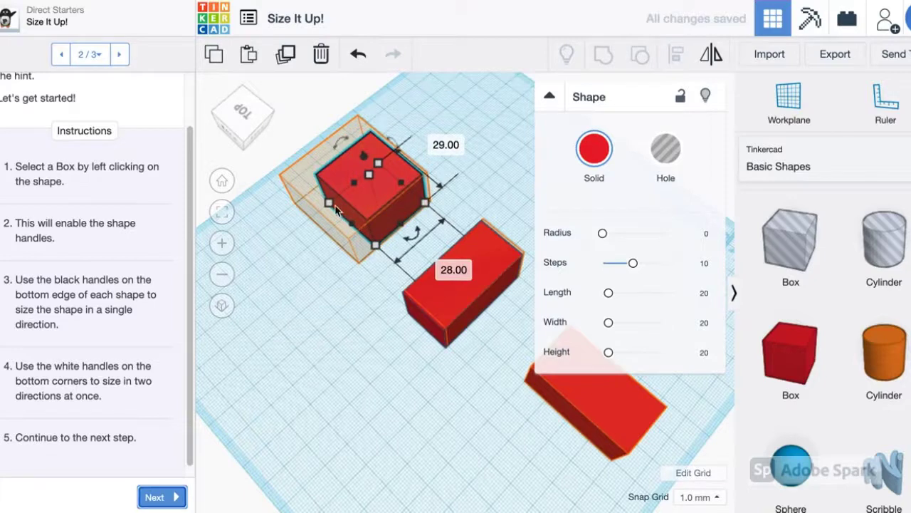
{"action": "mouse_move", "coordinate": [305, 268]}
{"action": "right_mouse_down"}
{"action": "mouse_move", "coordinate": [335, 235]}
{"action": "mouse_move", "coordinate": [373, 226]}
{"action": "mouse_move", "coordinate": [311, 277]}
{"action": "right_mouse_up"}
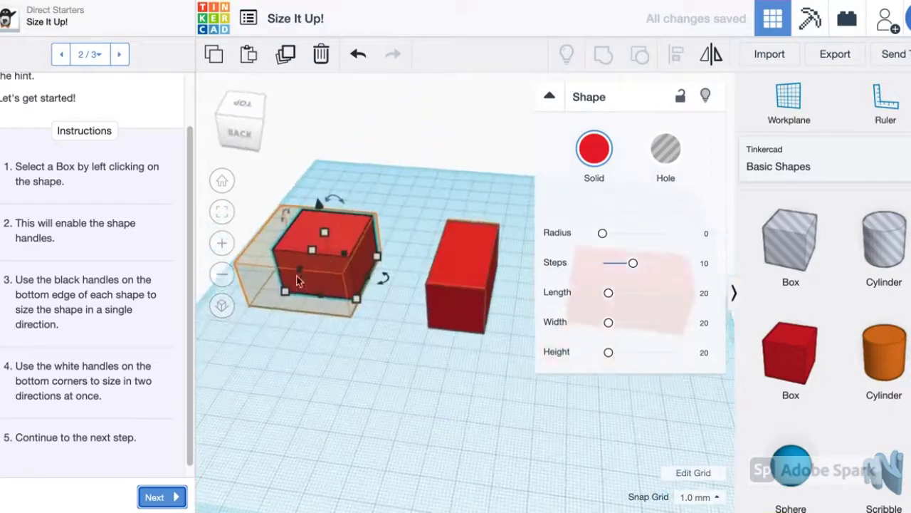
{"action": "left_click_drag", "start_coordinate": [290, 292], "coordinate": [257, 309]}
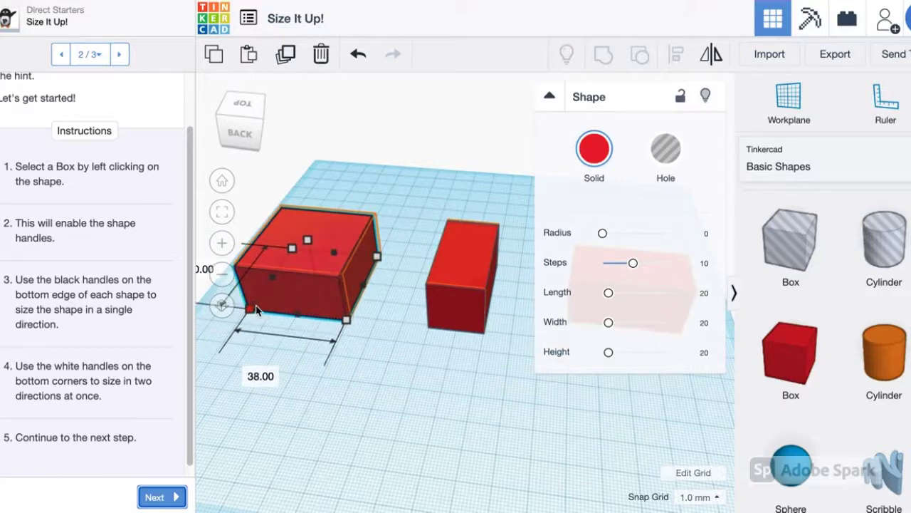
{"action": "right_click_drag", "start_coordinate": [333, 420], "coordinate": [282, 427]}
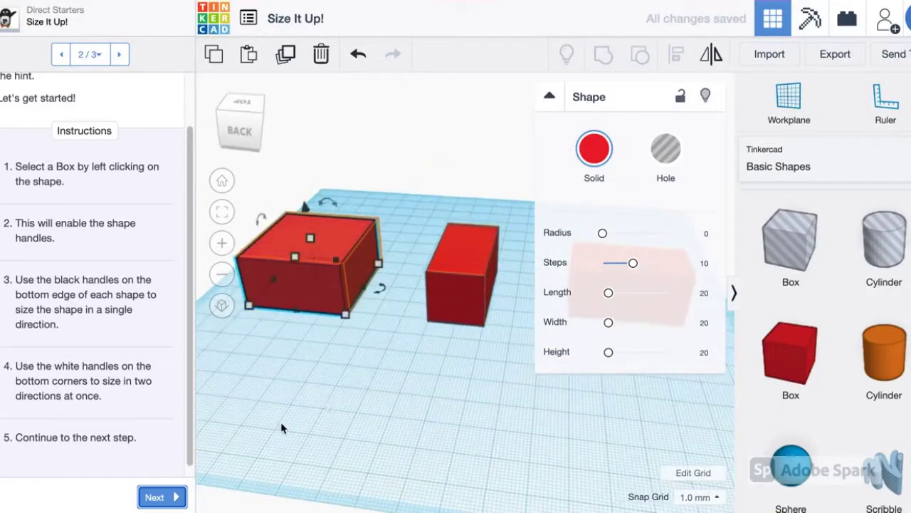
{"action": "left_click", "coordinate": [163, 496]}
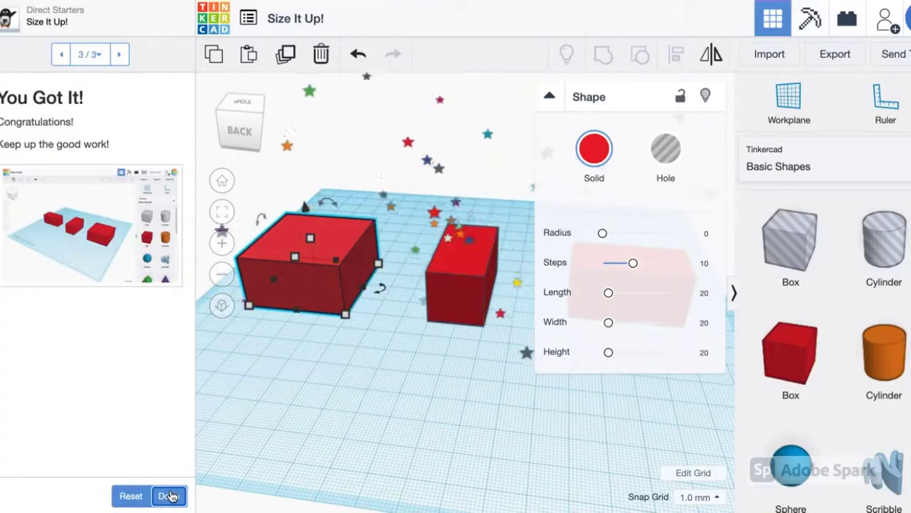
- Finish Size It Up!, go to Group It! step 2, show the cylinder hint, select the left box
{"action": "left_click", "coordinate": [170, 496]}
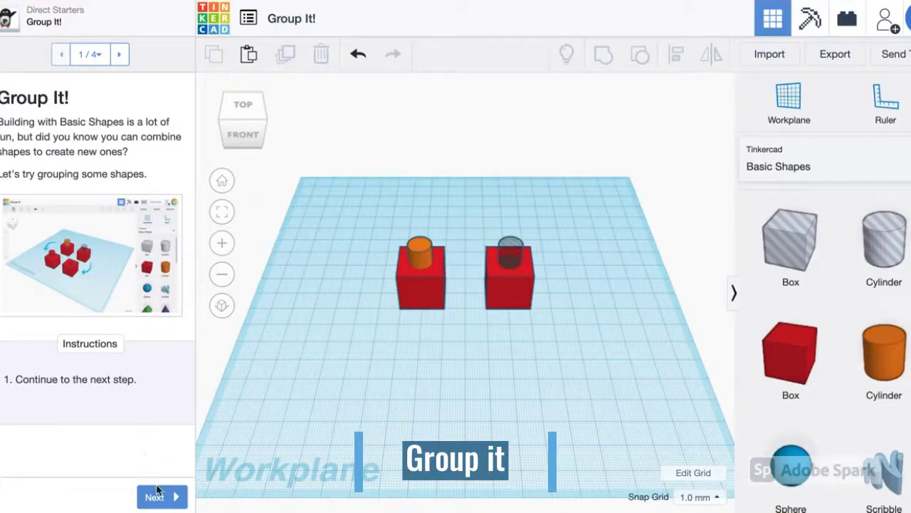
{"action": "left_click", "coordinate": [161, 495]}
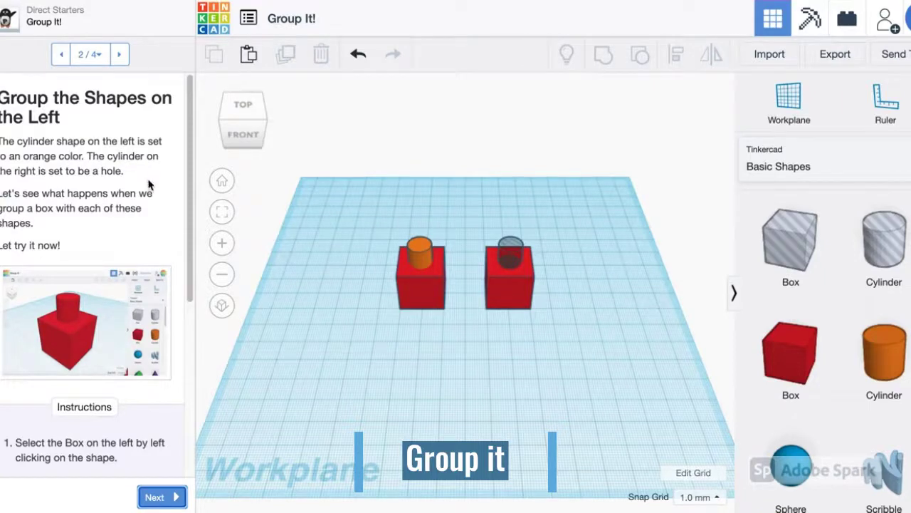
{"action": "scroll", "coordinate": [149, 185], "scroll_direction": "down", "scroll_amount": 5}
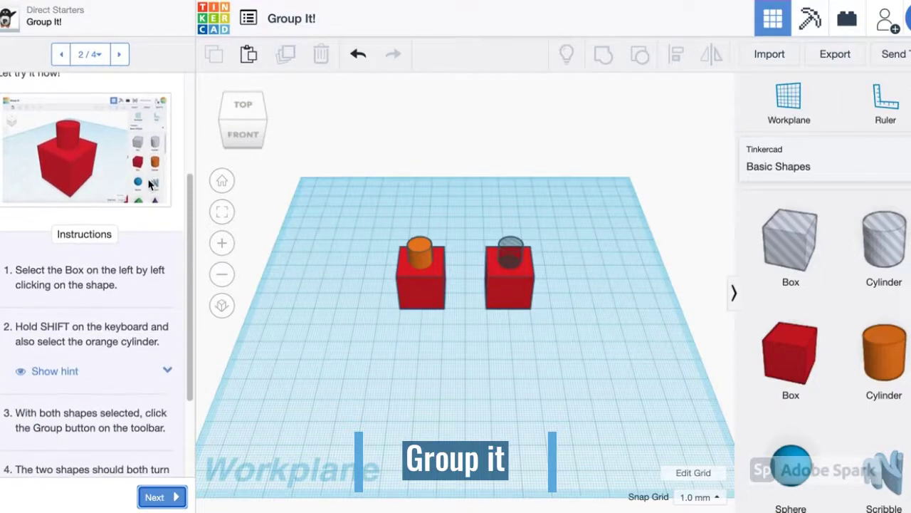
{"action": "scroll", "coordinate": [150, 185], "scroll_direction": "down", "scroll_amount": 4}
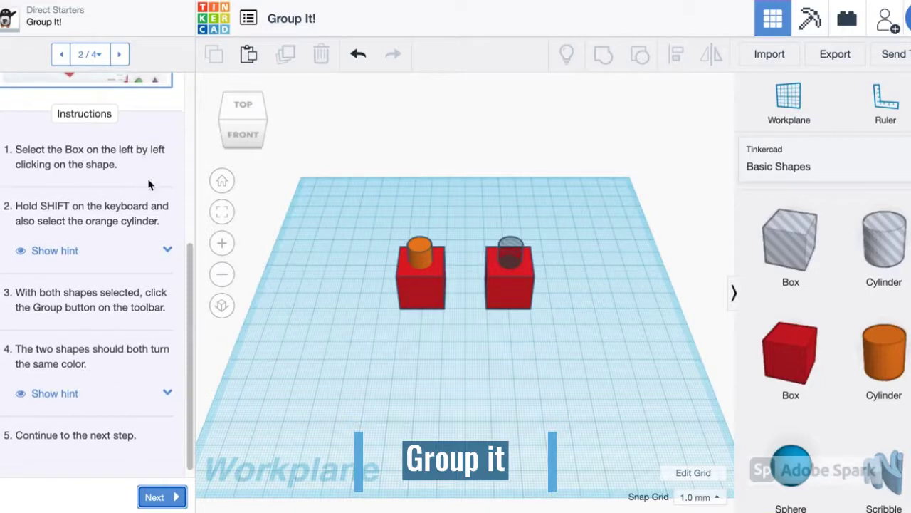
{"action": "left_click", "coordinate": [168, 252]}
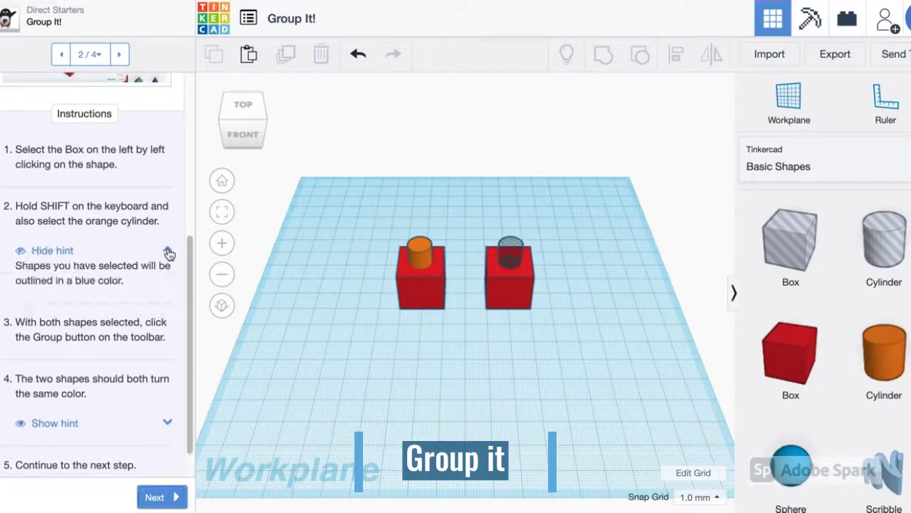
{"action": "left_click", "coordinate": [429, 294]}
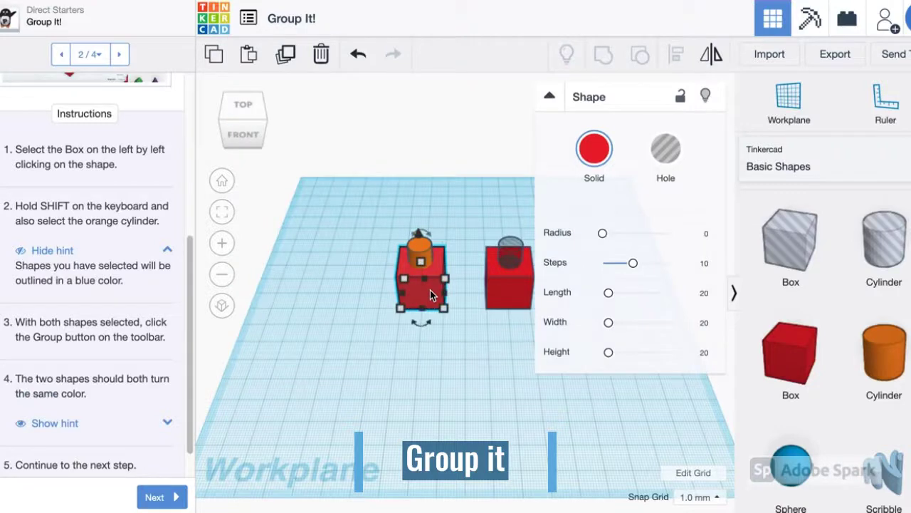
- Group the left box with the orange cylinder into one red shape, checking the colour hint
{"action": "left_click", "coordinate": [426, 245], "text": "shift"}
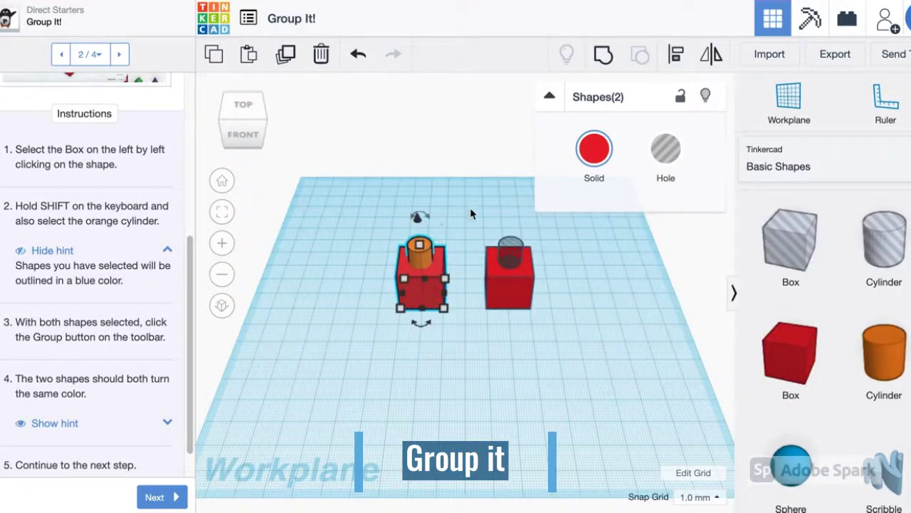
{"action": "left_click", "coordinate": [604, 54]}
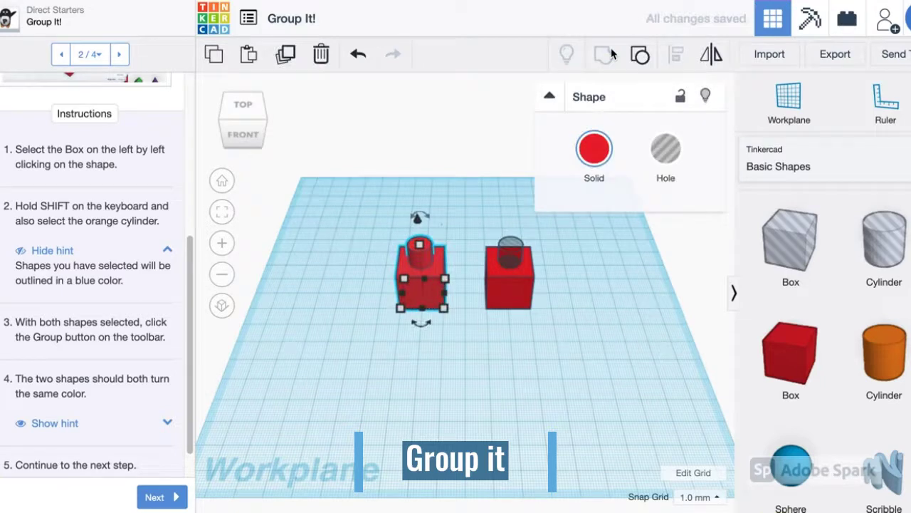
{"action": "left_click", "coordinate": [167, 423]}
{"action": "scroll", "coordinate": [167, 426], "scroll_direction": "down", "scroll_amount": 2}
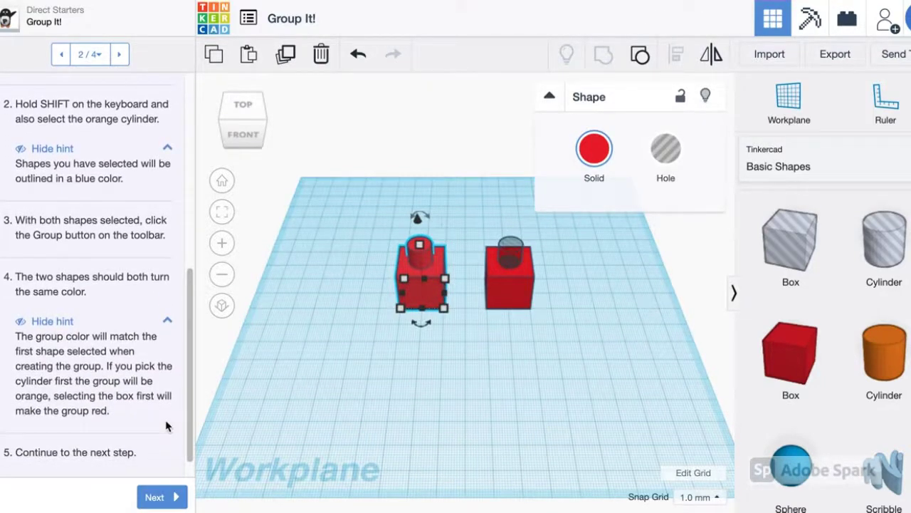
{"action": "left_click", "coordinate": [169, 322]}
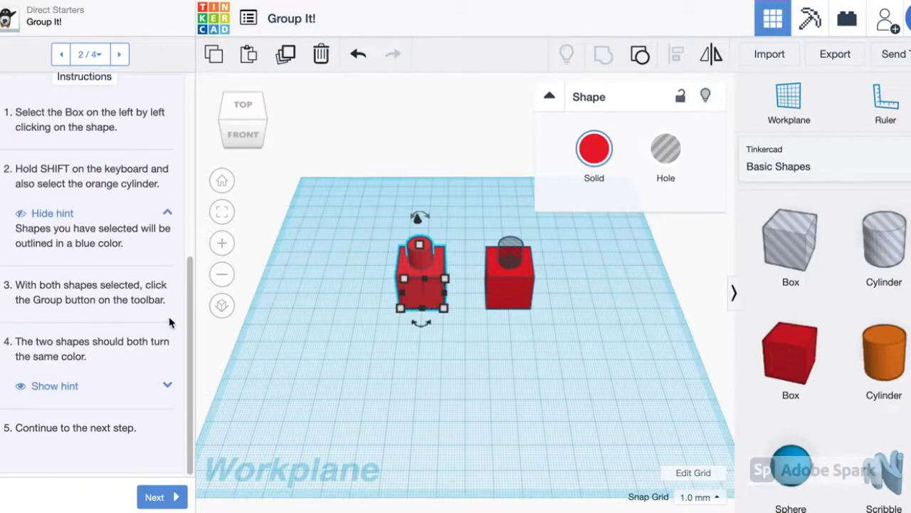
{"action": "left_click", "coordinate": [420, 401]}
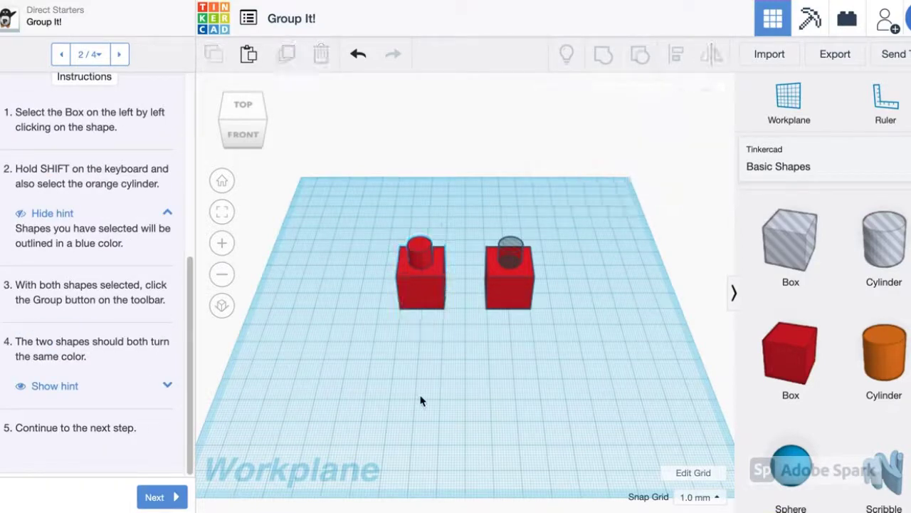
- Advance the Group It! lesson to the step on grouping the right-hand shapes
{"action": "left_click", "coordinate": [164, 497]}
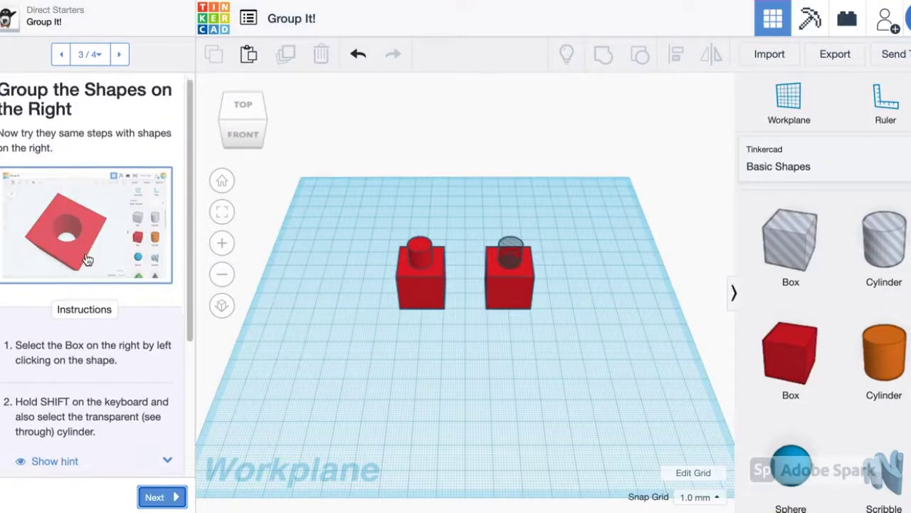
{"action": "scroll", "coordinate": [86, 260], "scroll_direction": "down", "scroll_amount": 3}
{"action": "scroll", "coordinate": [86, 259], "scroll_direction": "down", "scroll_amount": 2}
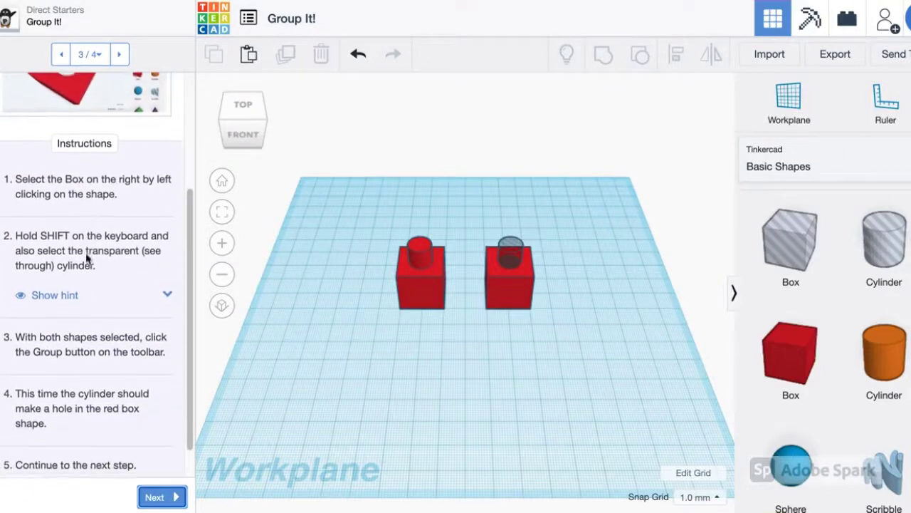
{"action": "scroll", "coordinate": [121, 239], "scroll_direction": "down", "scroll_amount": 1}
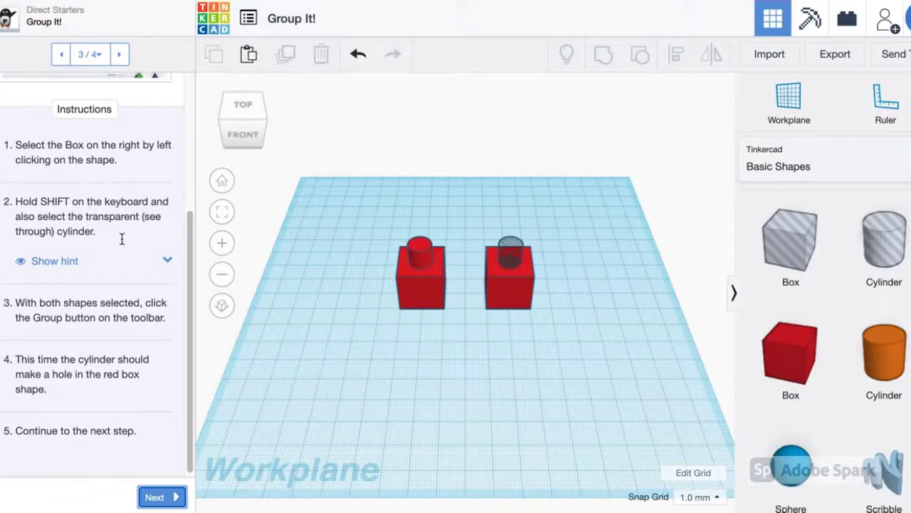
- Group the right box with the see-through cylinder to cut a round hole in its top
{"action": "left_click", "coordinate": [515, 289]}
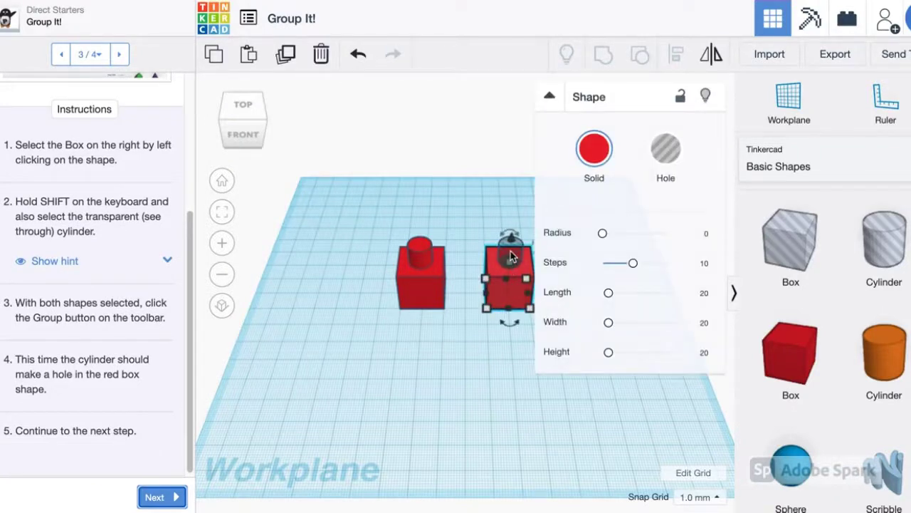
{"action": "left_click", "coordinate": [511, 255], "text": "shift"}
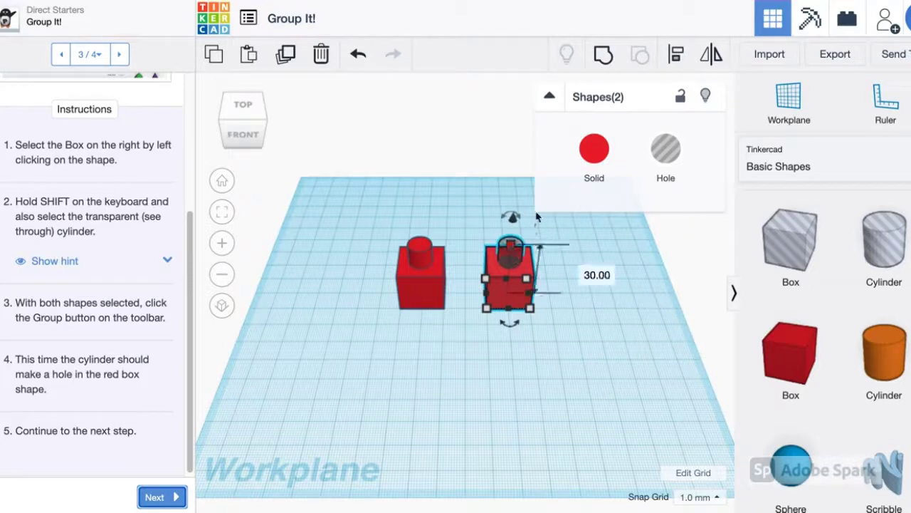
{"action": "left_click", "coordinate": [605, 57]}
{"action": "left_click", "coordinate": [619, 328]}
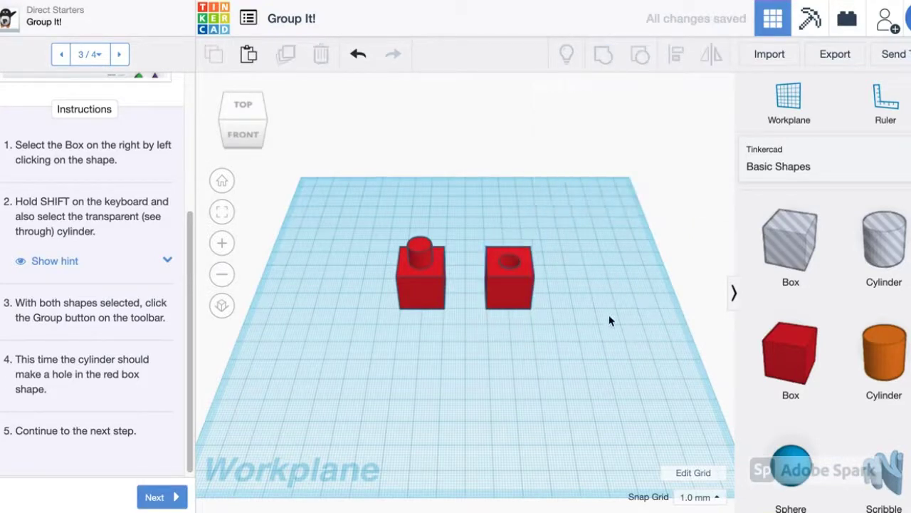
{"action": "scroll", "coordinate": [547, 267], "scroll_direction": "up", "scroll_amount": 5}
{"action": "mouse_move", "coordinate": [548, 417]}
{"action": "right_mouse_down"}
{"action": "mouse_move", "coordinate": [510, 472]}
{"action": "mouse_move", "coordinate": [560, 407]}
{"action": "right_mouse_up"}
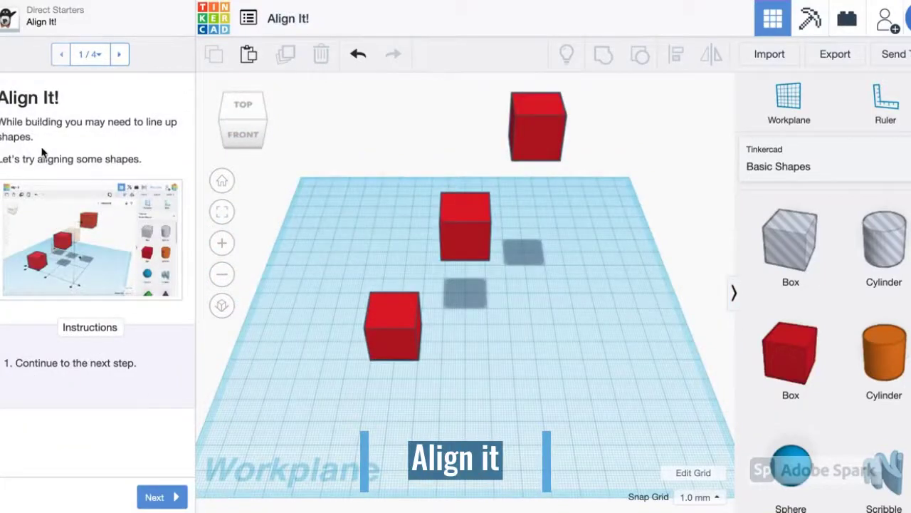
- Advance the Align It! lesson and select all three red boxes
{"action": "left_click", "coordinate": [175, 500]}
{"action": "scroll", "coordinate": [131, 157], "scroll_direction": "down", "scroll_amount": 5}
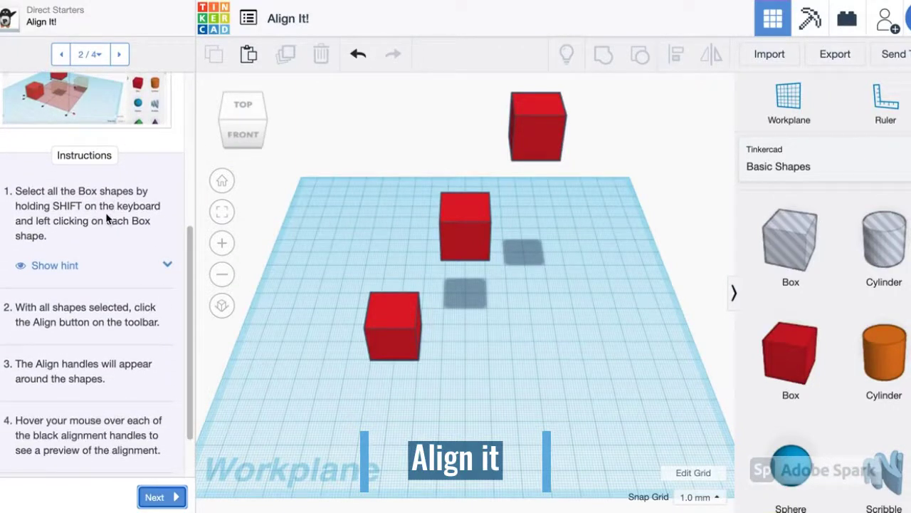
{"action": "left_click", "coordinate": [397, 339]}
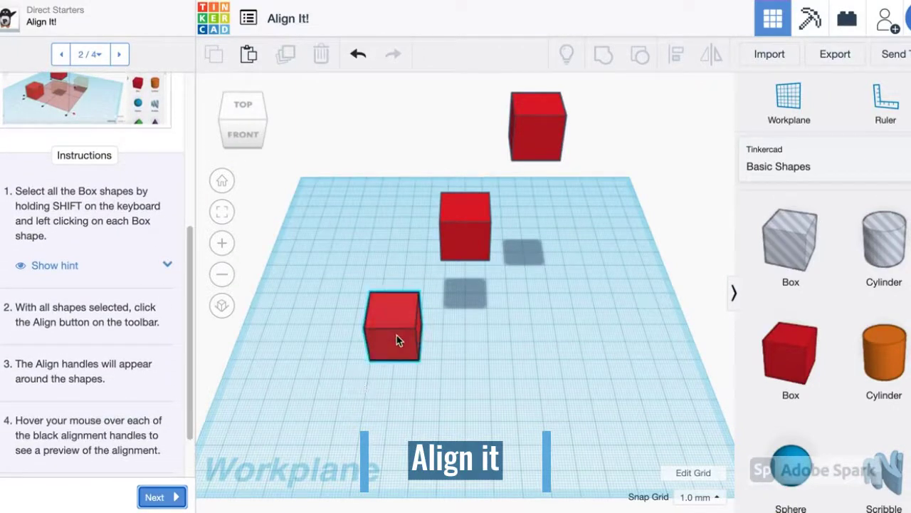
{"action": "left_click", "coordinate": [473, 238], "text": "shift"}
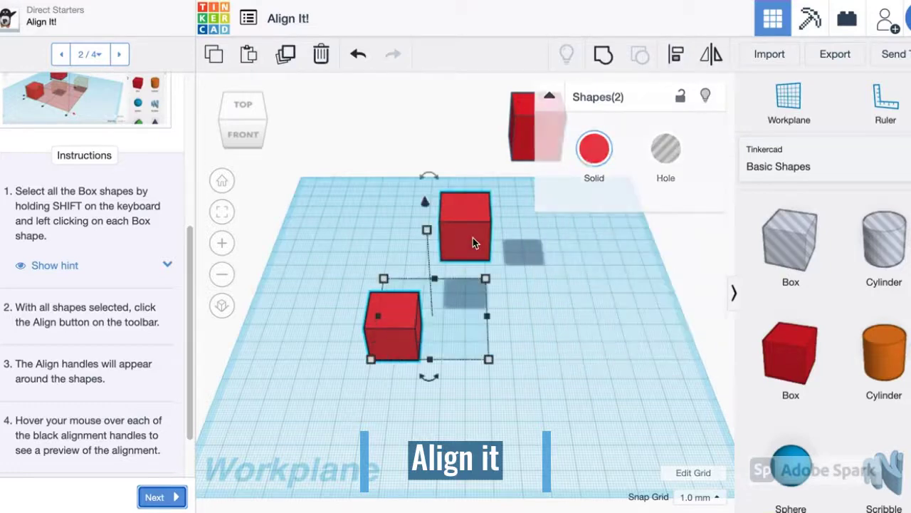
{"action": "left_click", "coordinate": [527, 134], "text": "shift"}
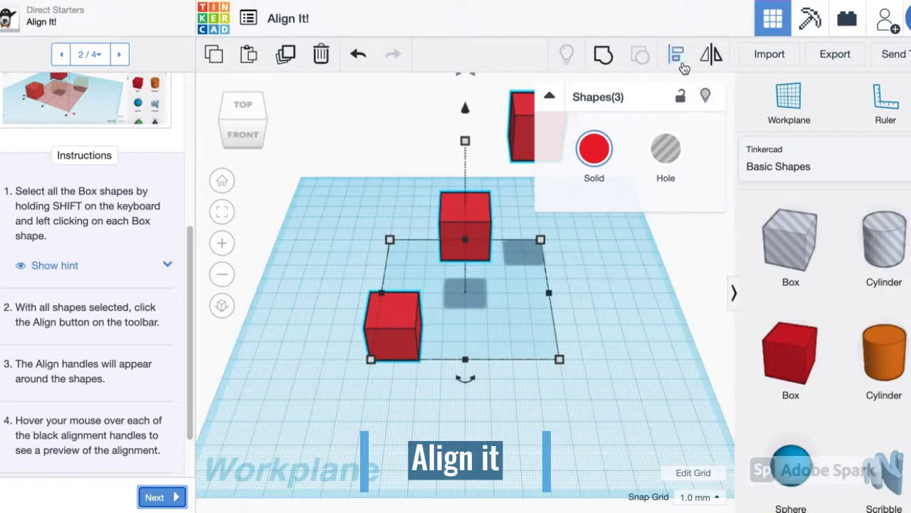
- Preview the Align handles on the three boxes, then move on to Align to the Bottom
{"action": "left_click", "coordinate": [681, 64]}
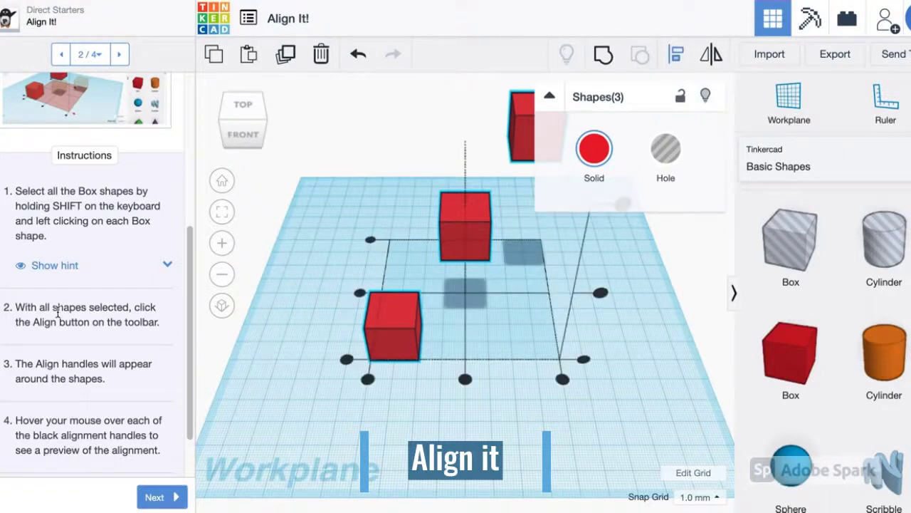
{"action": "scroll", "coordinate": [57, 313], "scroll_direction": "down", "scroll_amount": 2}
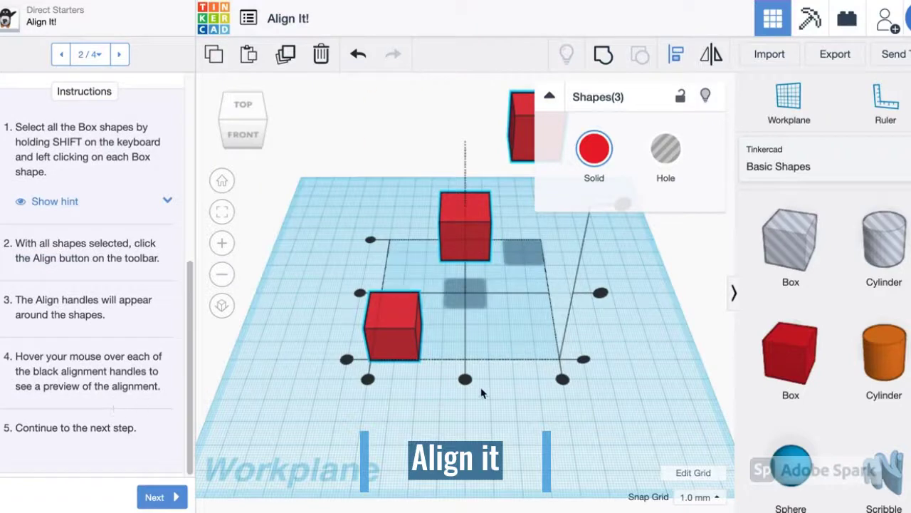
{"action": "mouse_move", "coordinate": [562, 379]}
{"action": "mouse_move", "coordinate": [584, 361]}
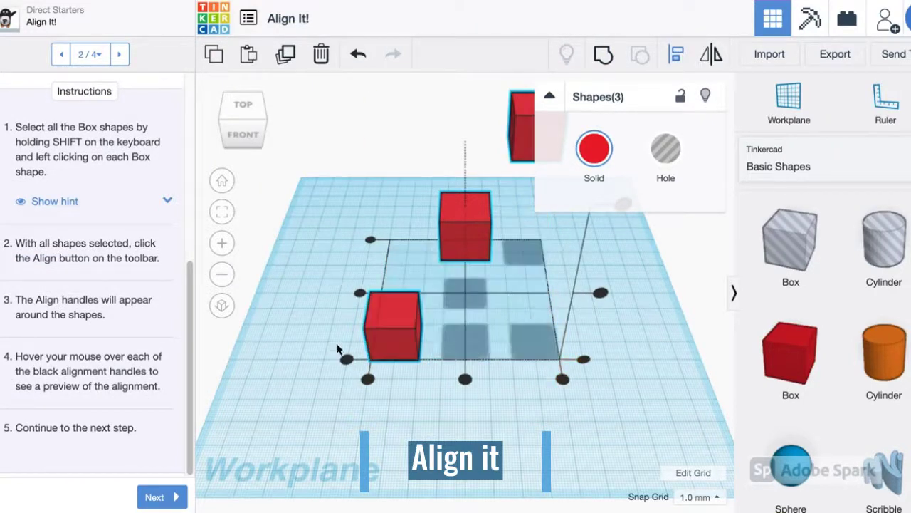
{"action": "mouse_move", "coordinate": [369, 240]}
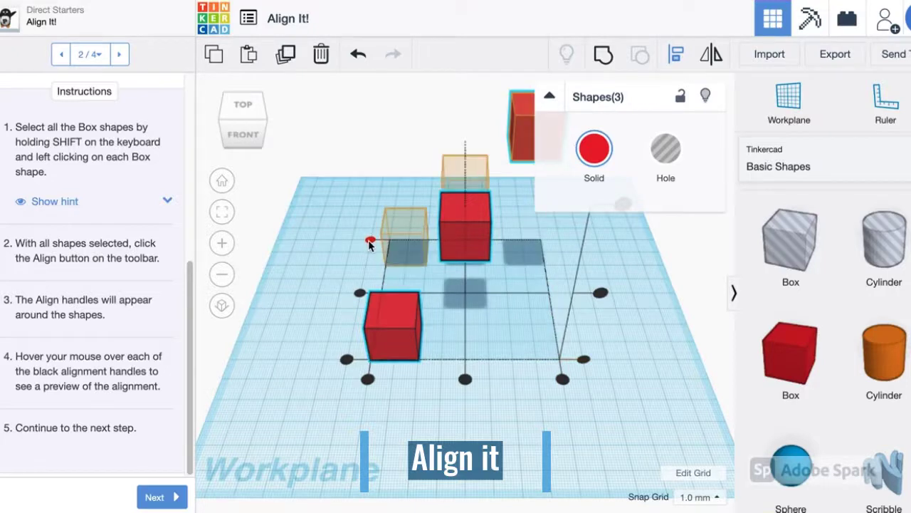
{"action": "mouse_move", "coordinate": [362, 294]}
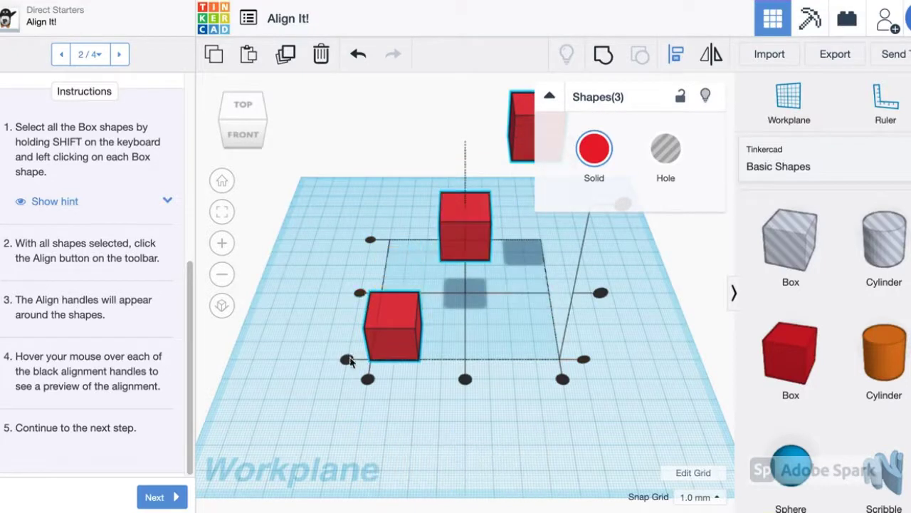
{"action": "mouse_move", "coordinate": [367, 381]}
{"action": "left_click", "coordinate": [155, 497]}
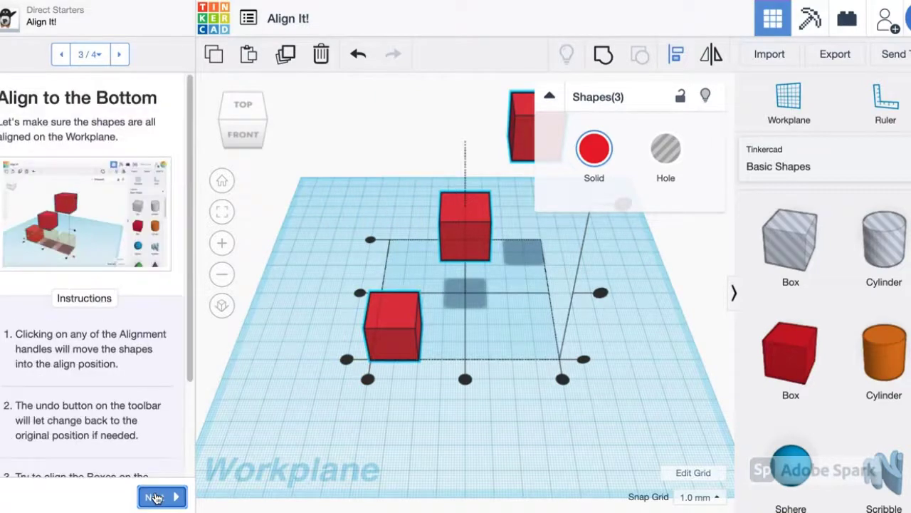
- Try aligning the boxes along one edge from an angled view, then undo it
{"action": "scroll", "coordinate": [82, 299], "scroll_direction": "down", "scroll_amount": 2}
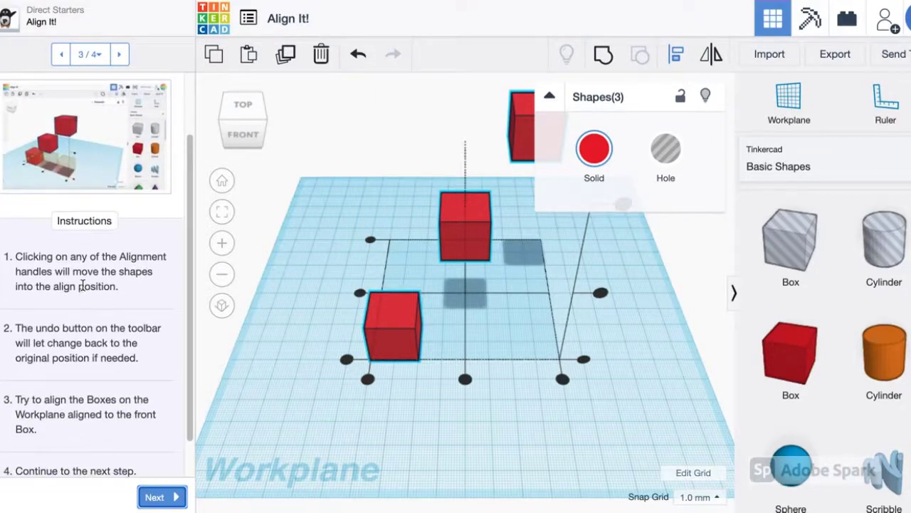
{"action": "scroll", "coordinate": [112, 269], "scroll_direction": "down", "scroll_amount": 1}
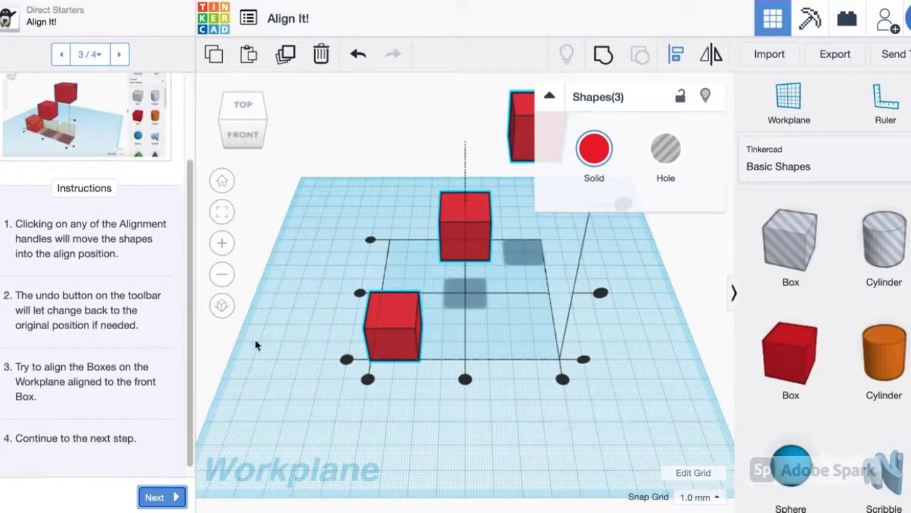
{"action": "right_click_drag", "start_coordinate": [257, 345], "coordinate": [377, 382]}
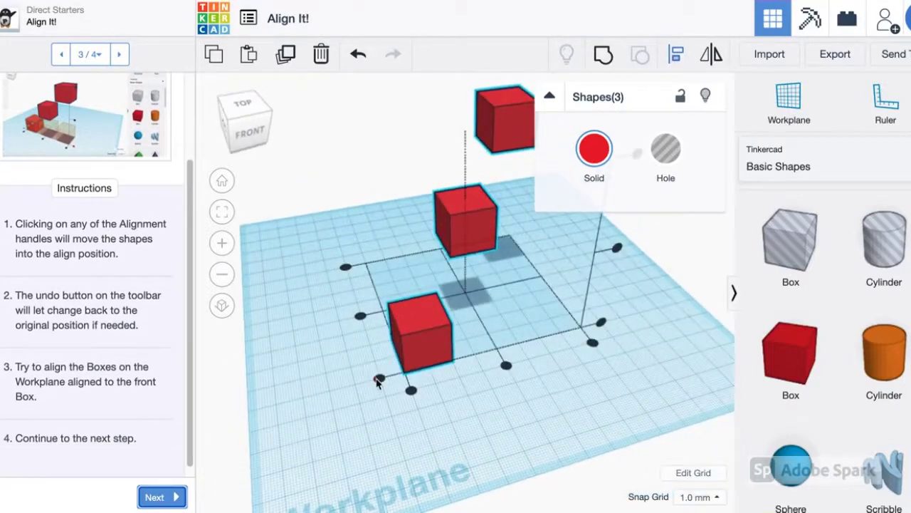
{"action": "left_click", "coordinate": [379, 378]}
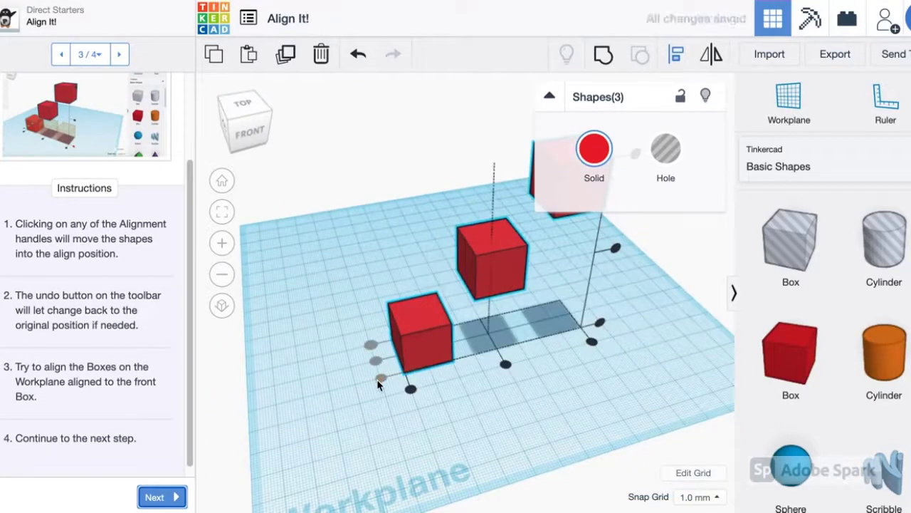
{"action": "left_click", "coordinate": [358, 56]}
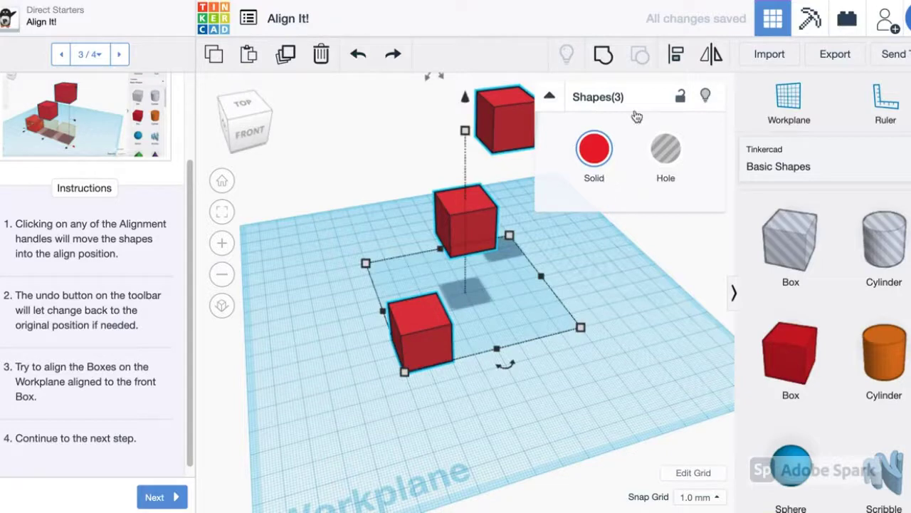
- Reopen Align, reach the final lesson step, and line the three cubes up in a row
{"action": "left_click", "coordinate": [671, 62]}
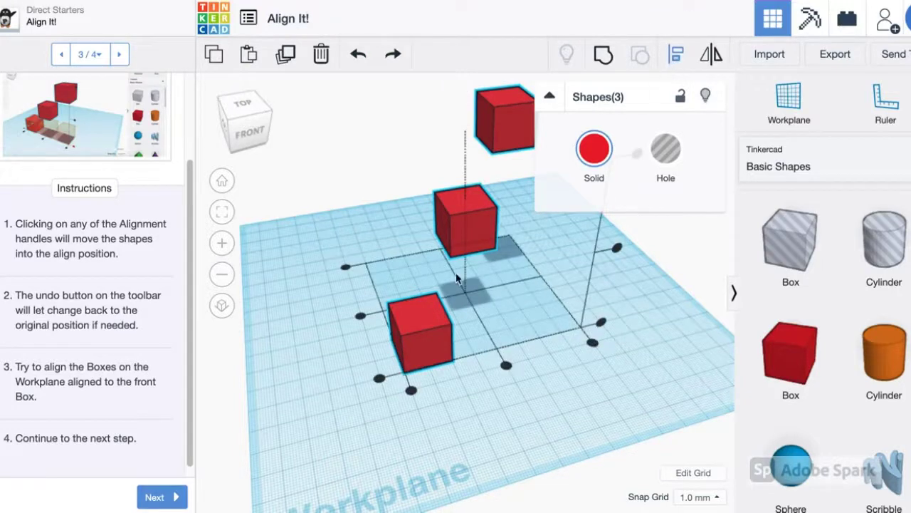
{"action": "left_click", "coordinate": [159, 497]}
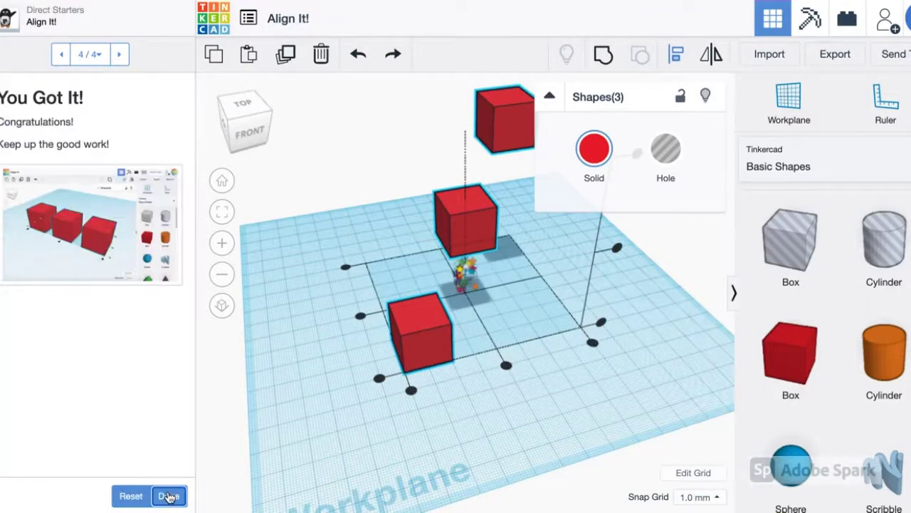
{"action": "left_click", "coordinate": [379, 380]}
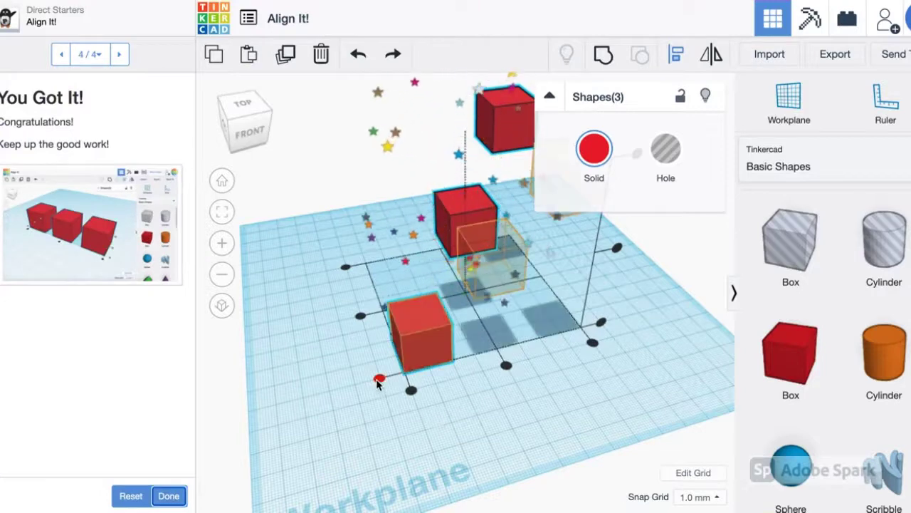
{"action": "left_click", "coordinate": [596, 324]}
{"action": "left_click", "coordinate": [583, 431]}
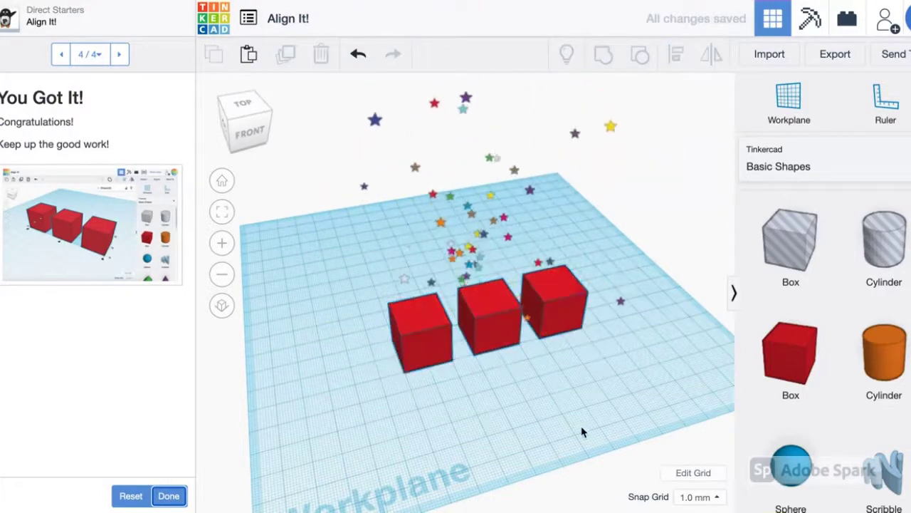
{"action": "right_click_drag", "start_coordinate": [583, 432], "coordinate": [502, 496]}
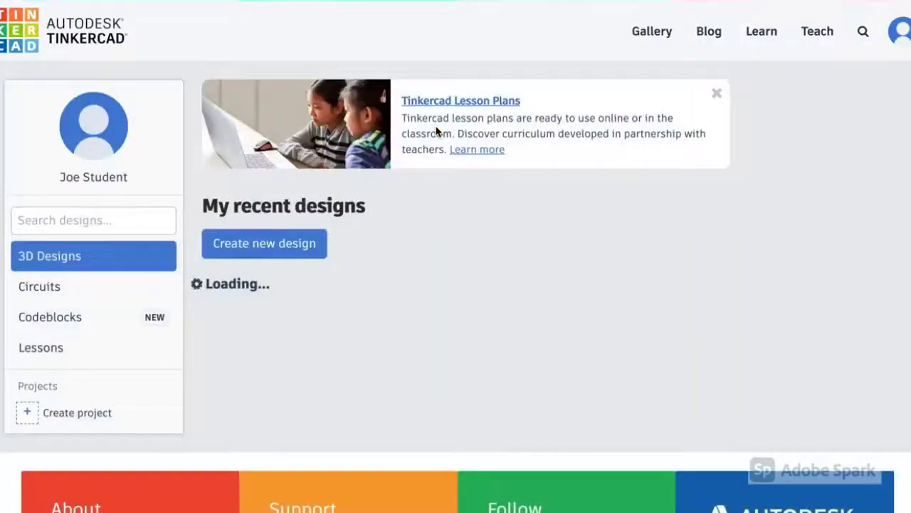
- Go from Learn to the full Lessons gallery and open the Teddy Bear Button lesson
{"action": "mouse_move", "coordinate": [358, 305]}
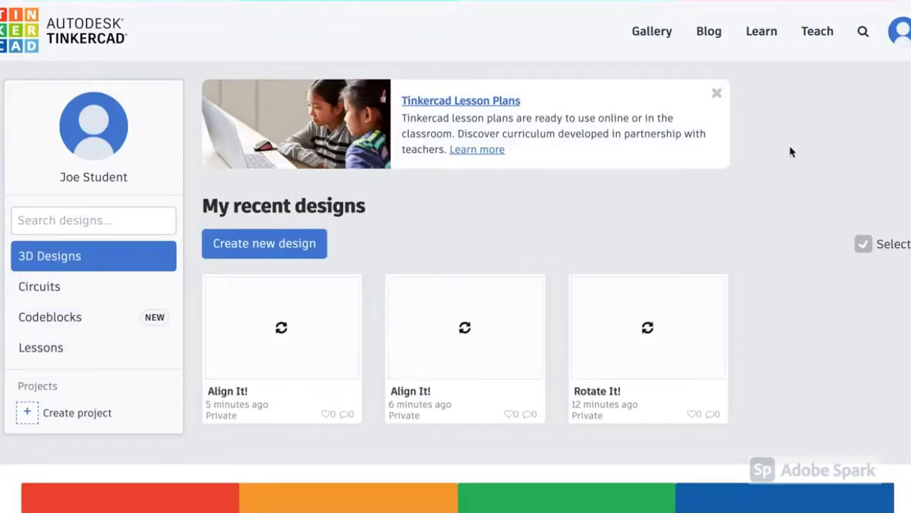
{"action": "left_click", "coordinate": [761, 31]}
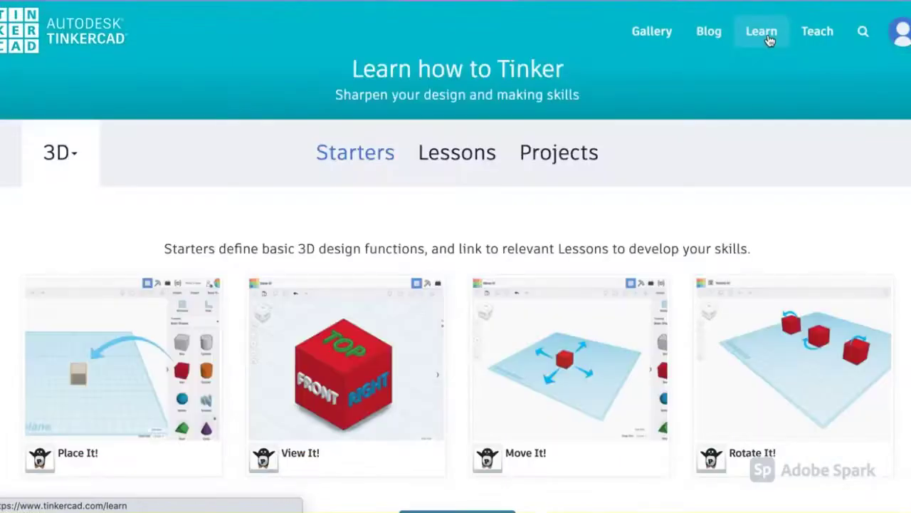
{"action": "left_click", "coordinate": [453, 157]}
{"action": "scroll", "coordinate": [453, 159], "scroll_direction": "down", "scroll_amount": 3}
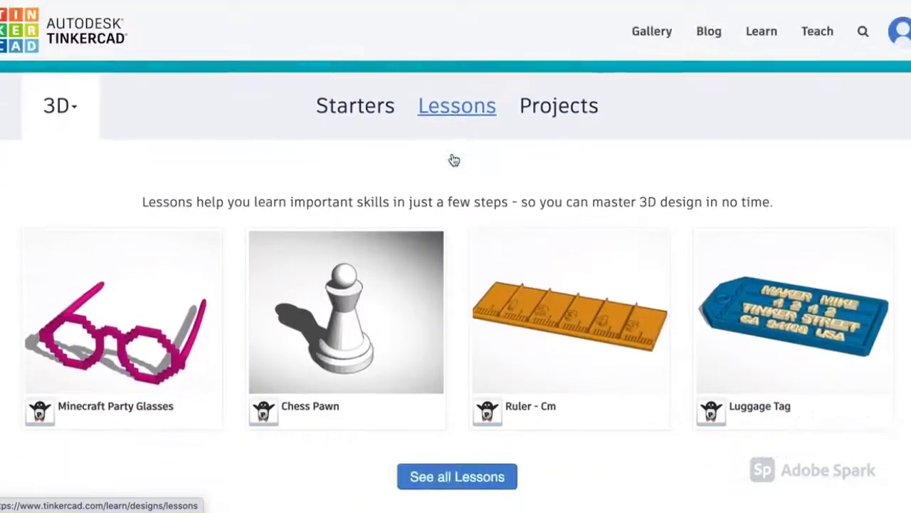
{"action": "left_click", "coordinate": [445, 413]}
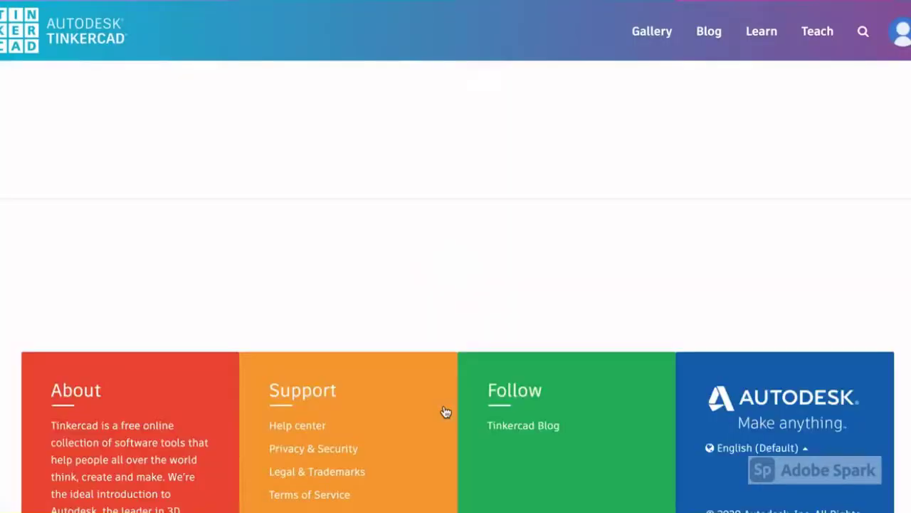
{"action": "scroll", "coordinate": [449, 197], "scroll_direction": "down", "scroll_amount": 3}
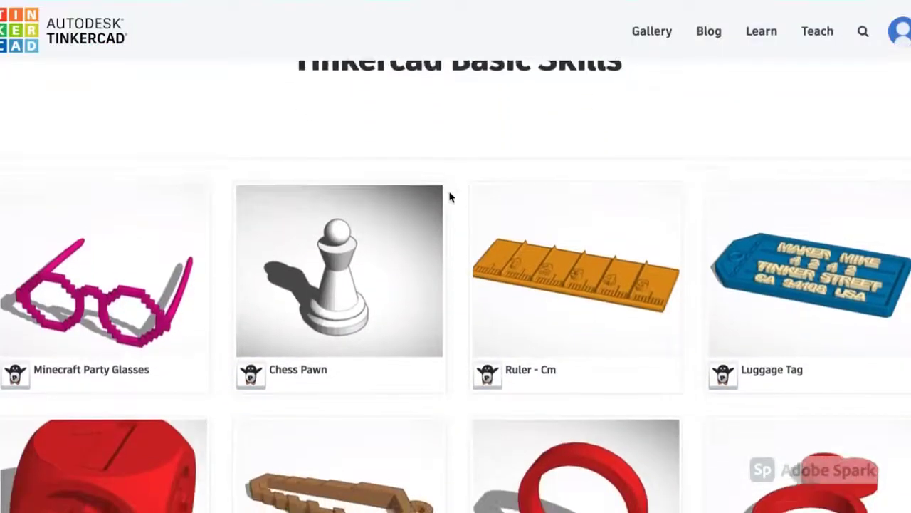
{"action": "scroll", "coordinate": [449, 197], "scroll_direction": "down", "scroll_amount": 5}
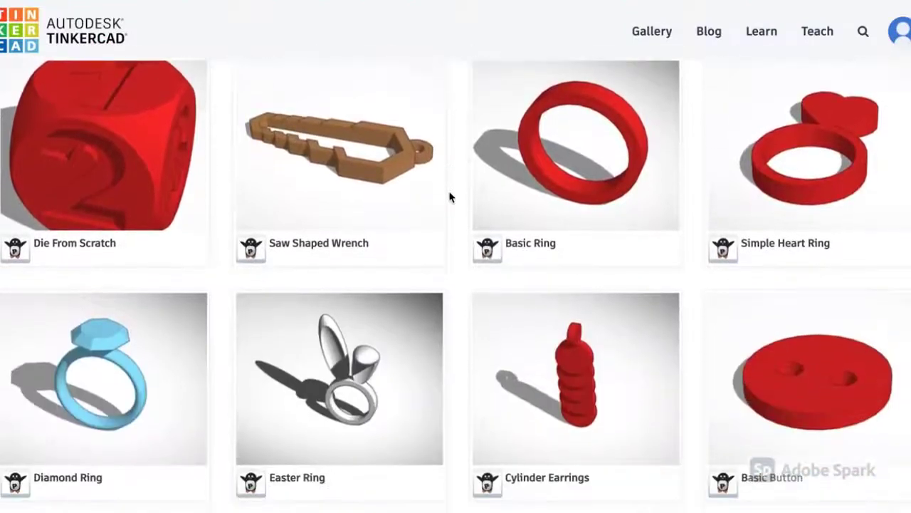
{"action": "scroll", "coordinate": [450, 197], "scroll_direction": "down", "scroll_amount": 4}
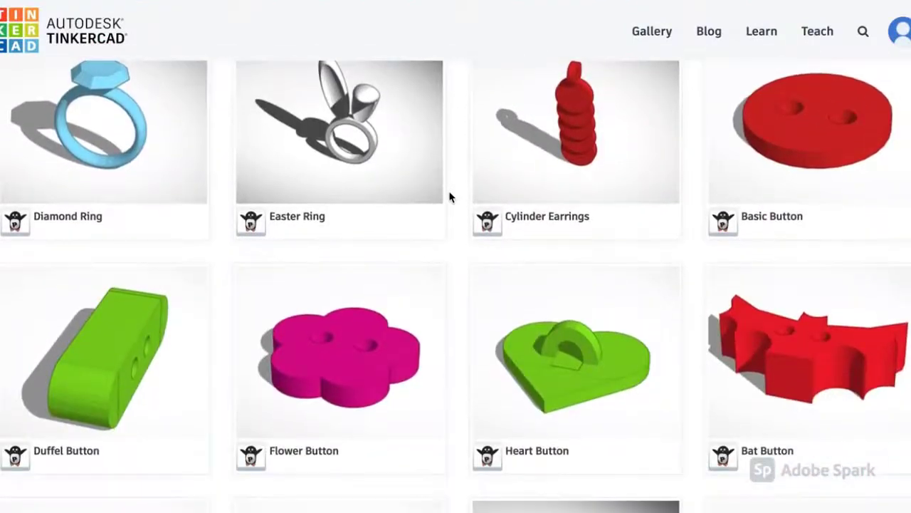
{"action": "scroll", "coordinate": [450, 197], "scroll_direction": "down", "scroll_amount": 2}
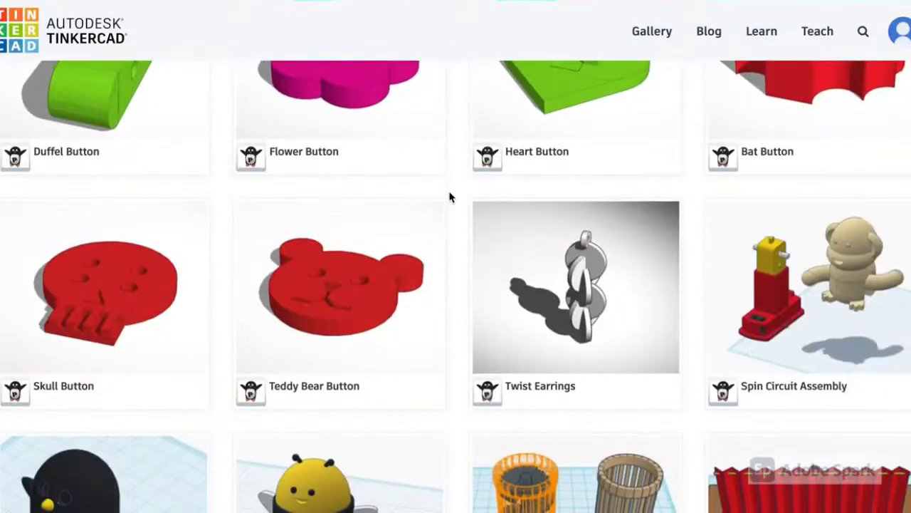
{"action": "left_click", "coordinate": [356, 286]}
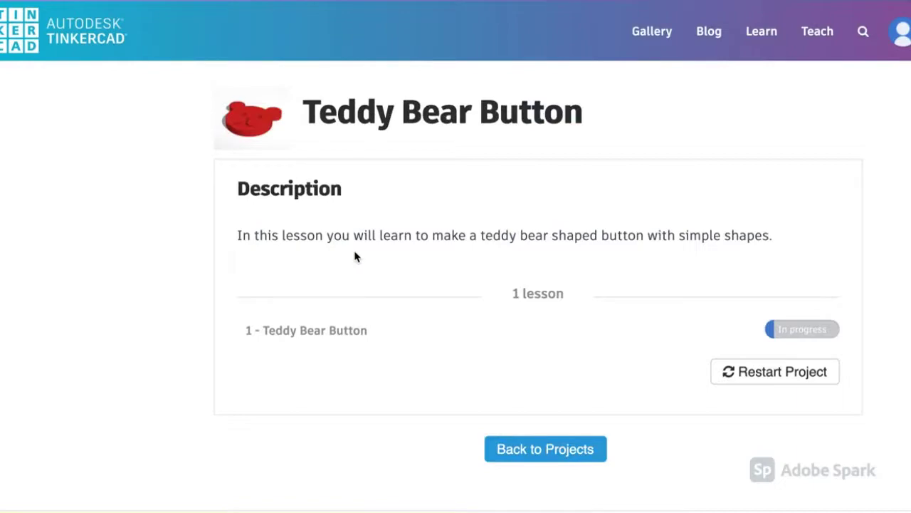
- Reset the Teddy Bear Button project progress and start its lesson at step 1
{"action": "left_click", "coordinate": [738, 374]}
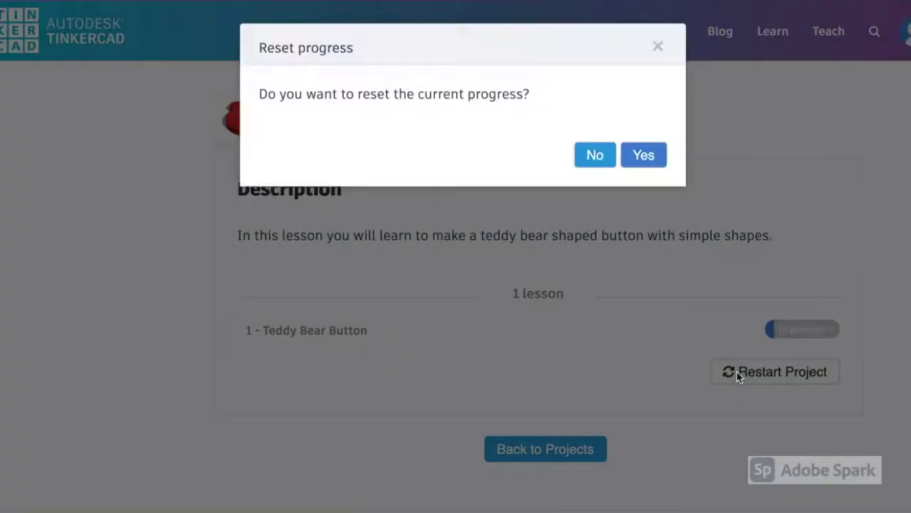
{"action": "left_click", "coordinate": [629, 158]}
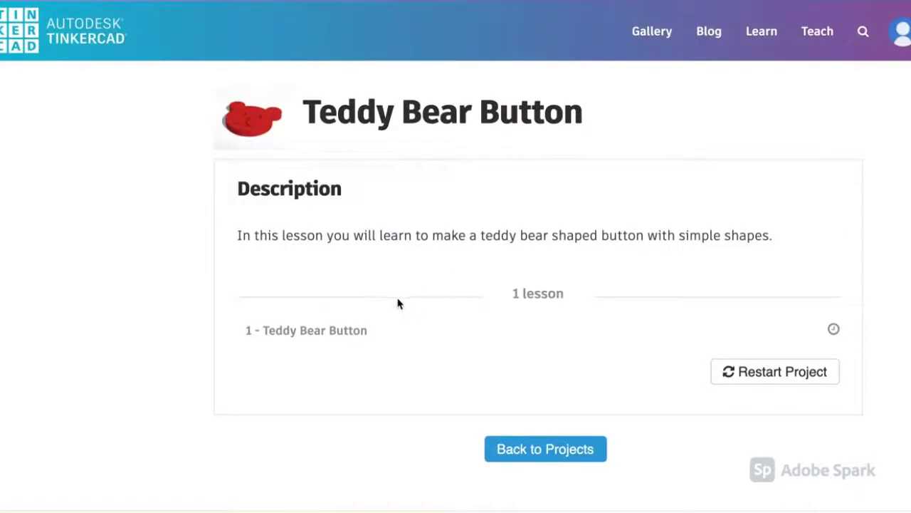
{"action": "left_click", "coordinate": [338, 334]}
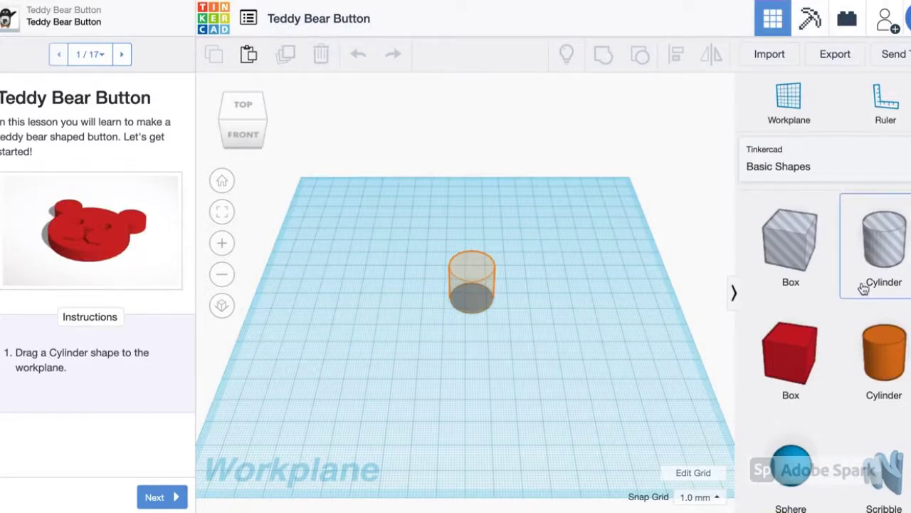
- Place a Cylinder at the workplane centre and advance the lesson to step 2
{"action": "left_click_drag", "start_coordinate": [883, 344], "coordinate": [645, 304]}
{"action": "left_click_drag", "start_coordinate": [550, 322], "coordinate": [472, 299]}
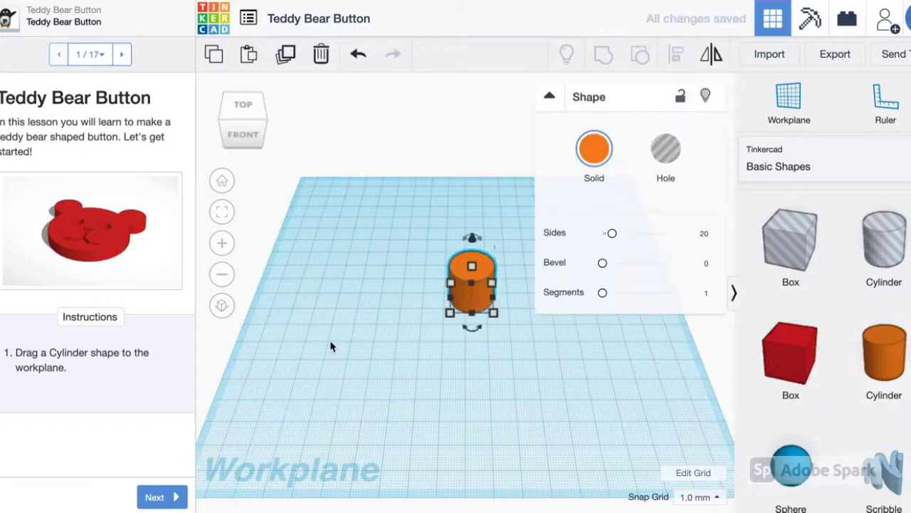
{"action": "left_click", "coordinate": [176, 501]}
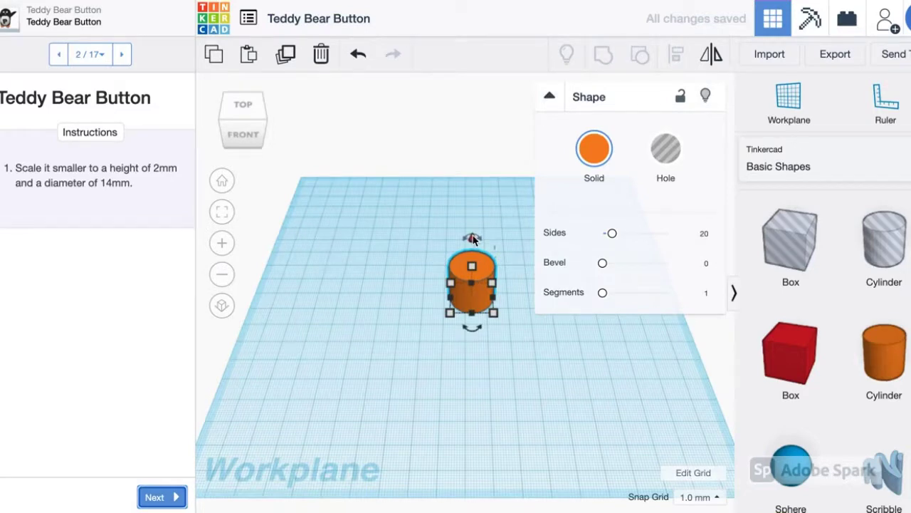
- Lower the cylinder's height to squash it into a thin orange disc
{"action": "mouse_move", "coordinate": [472, 241]}
{"action": "left_mouse_down"}
{"action": "mouse_move", "coordinate": [477, 253]}
{"action": "mouse_move", "coordinate": [479, 234]}
{"action": "left_mouse_up"}
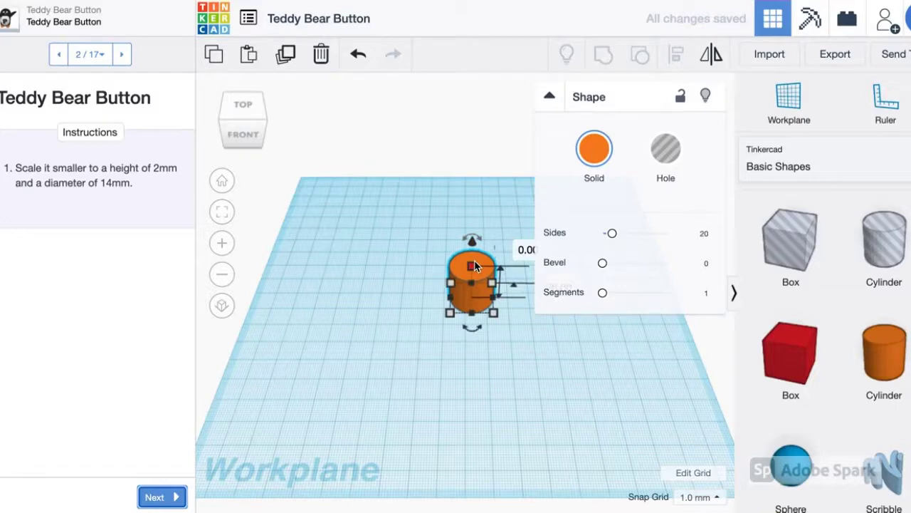
{"action": "left_click_drag", "start_coordinate": [475, 265], "coordinate": [480, 289]}
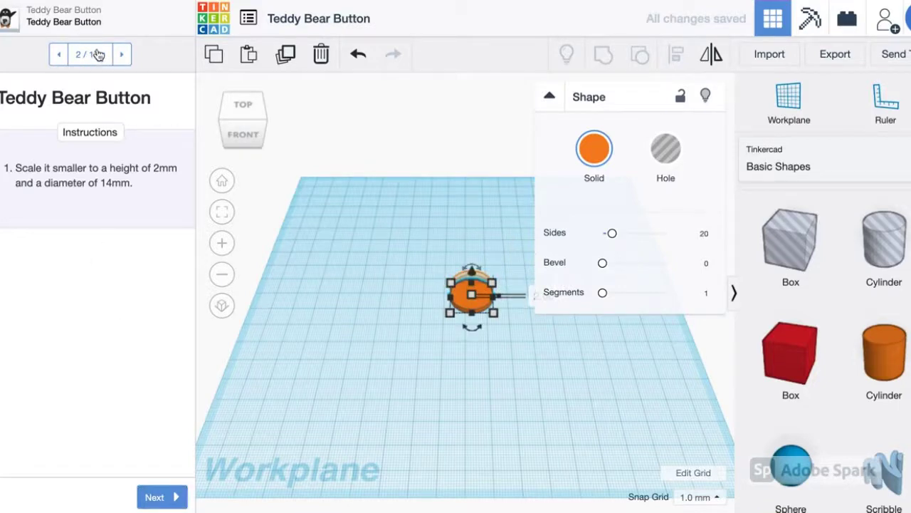
{"action": "left_click", "coordinate": [522, 347]}
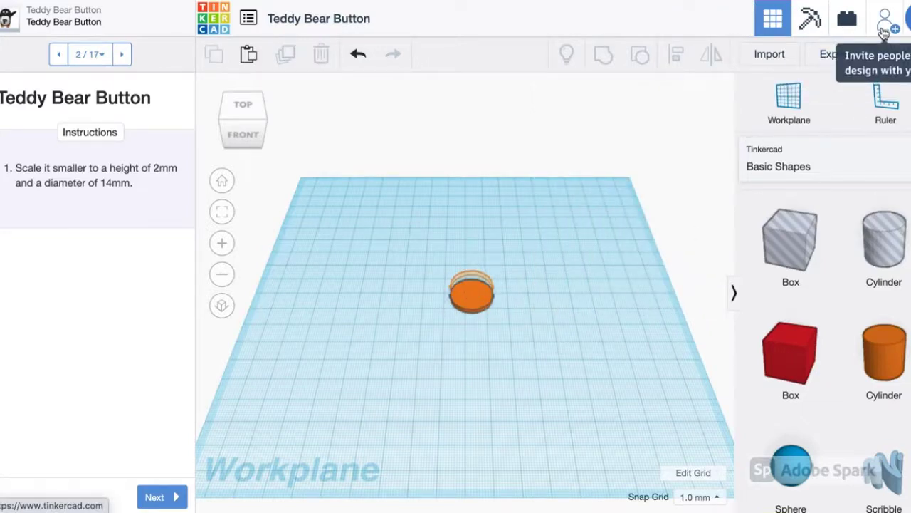
{"action": "left_click", "coordinate": [835, 54]}
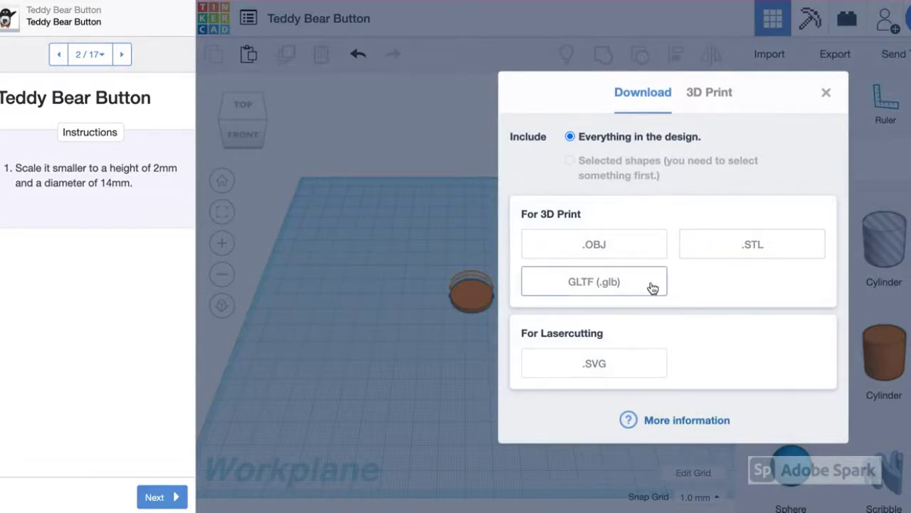
{"action": "left_click", "coordinate": [827, 95]}
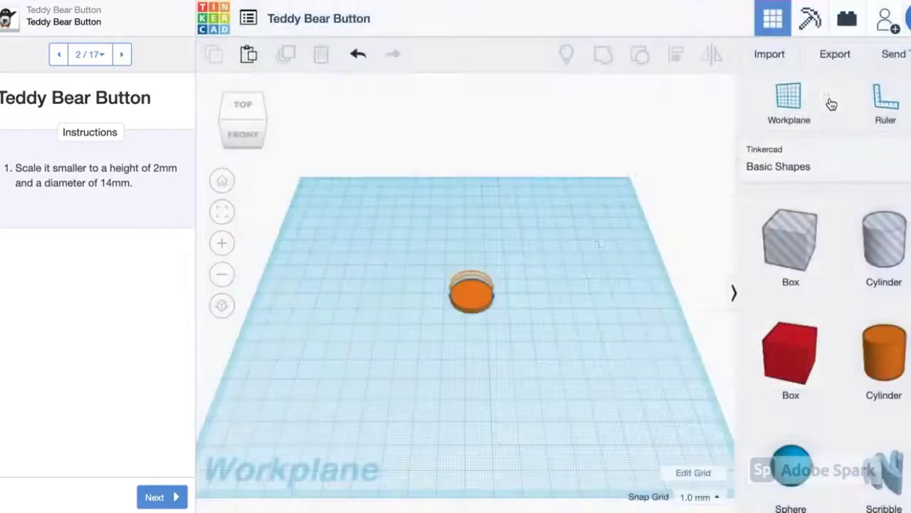
- Download a picture of the design as Teddy Bear Button.png and open it
{"action": "left_click", "coordinate": [902, 56]}
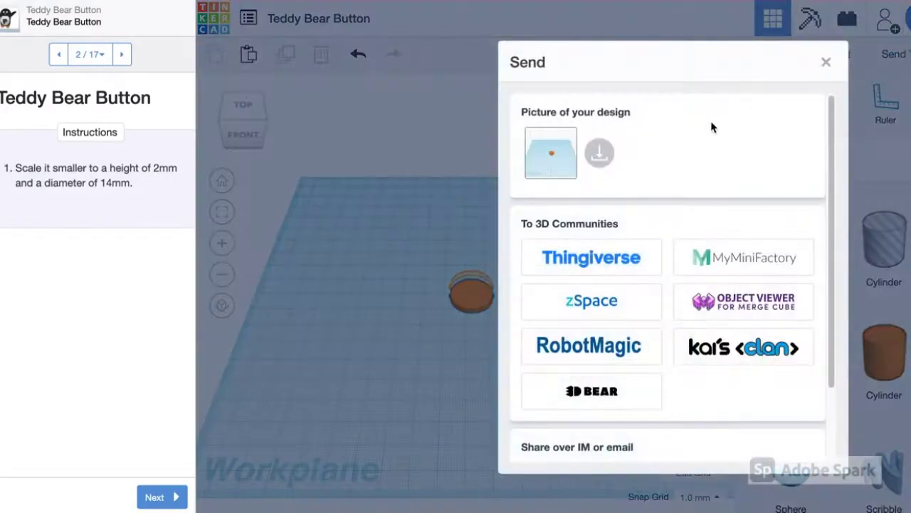
{"action": "scroll", "coordinate": [708, 123], "scroll_direction": "down", "scroll_amount": 1}
{"action": "scroll", "coordinate": [708, 123], "scroll_direction": "up", "scroll_amount": 1}
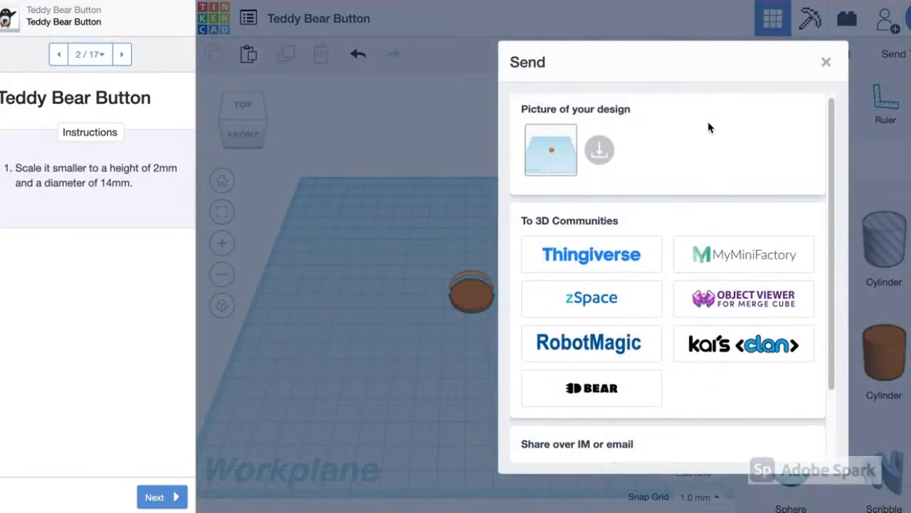
{"action": "left_click", "coordinate": [601, 149]}
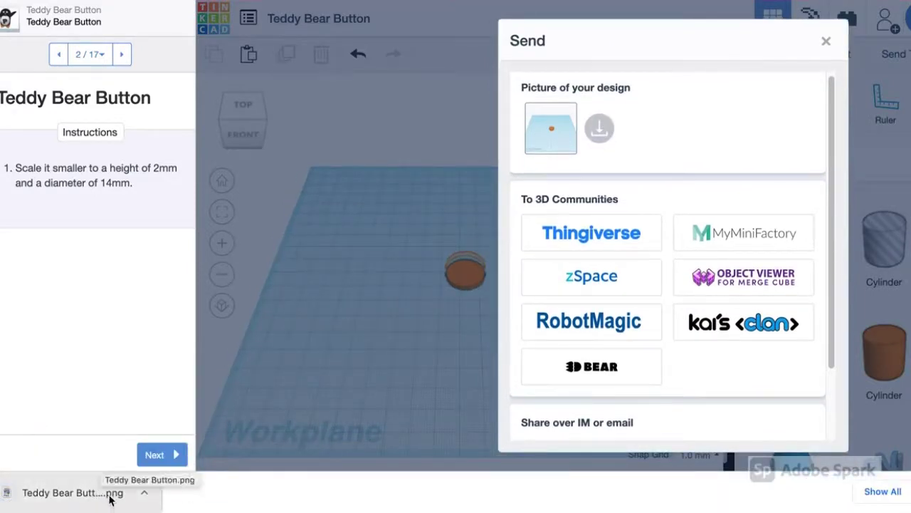
{"action": "left_click", "coordinate": [144, 492]}
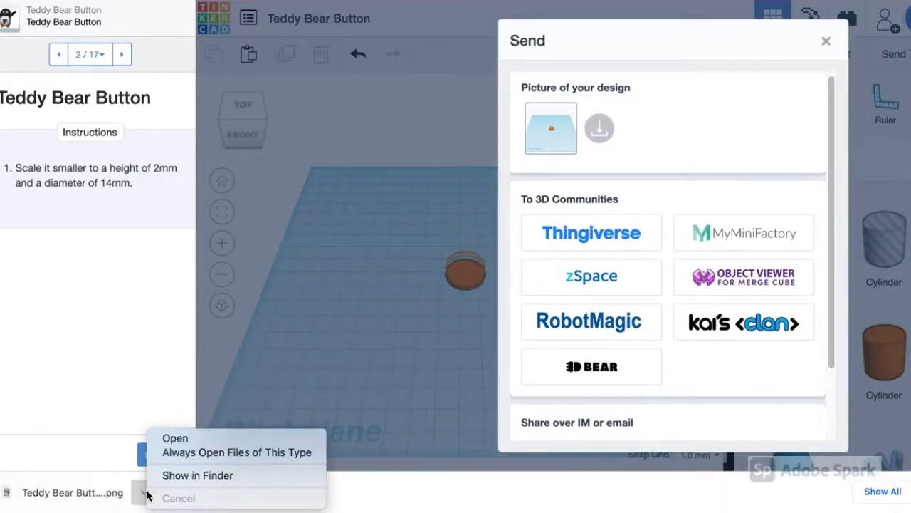
{"action": "left_click", "coordinate": [176, 437]}
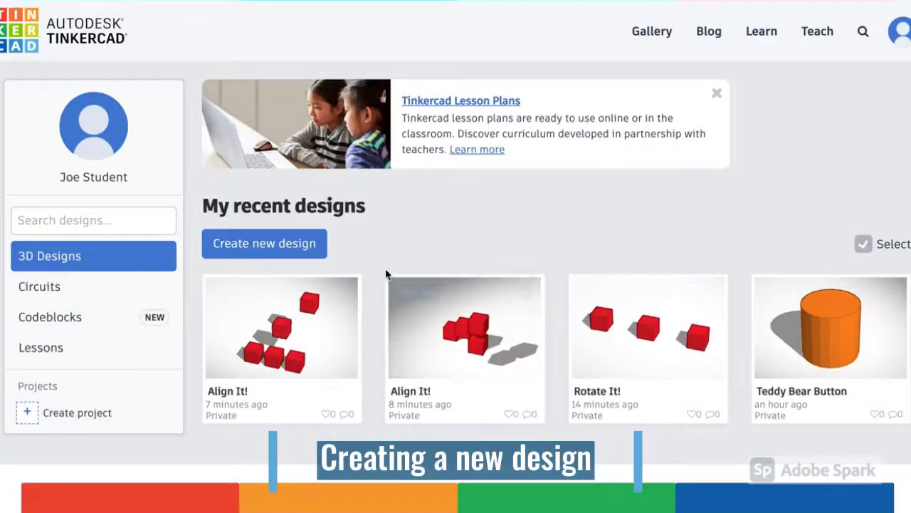
- Create a new blank design and rename it from Bodacious Esboo to 'Ancient Coin'
{"action": "left_click", "coordinate": [277, 243]}
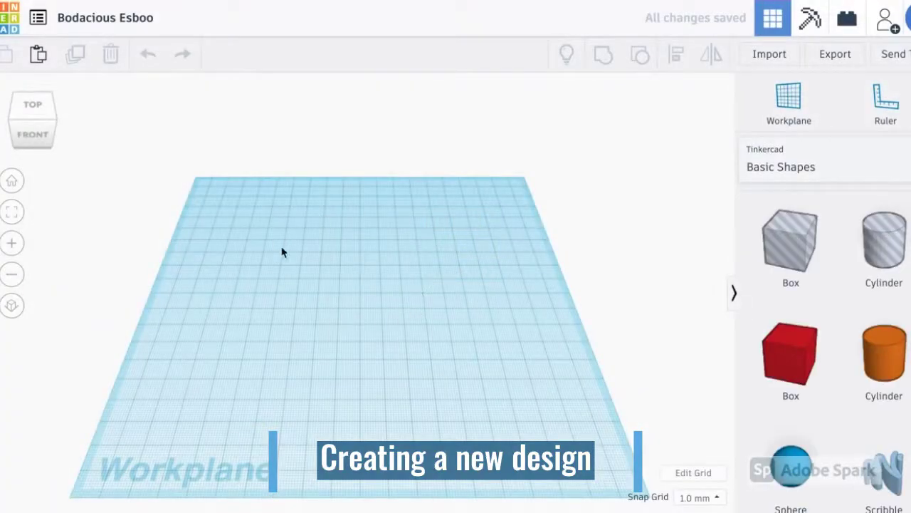
{"action": "left_click", "coordinate": [92, 16]}
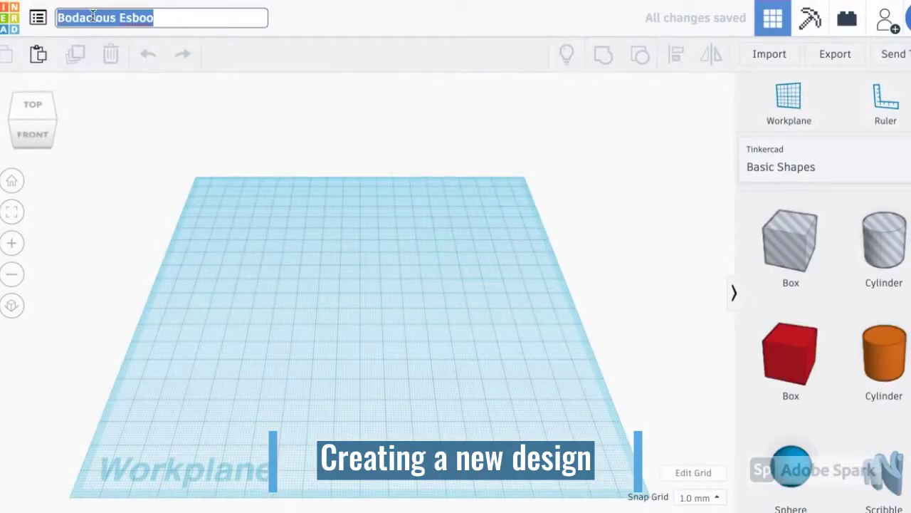
{"action": "type", "text": "Ancient"}
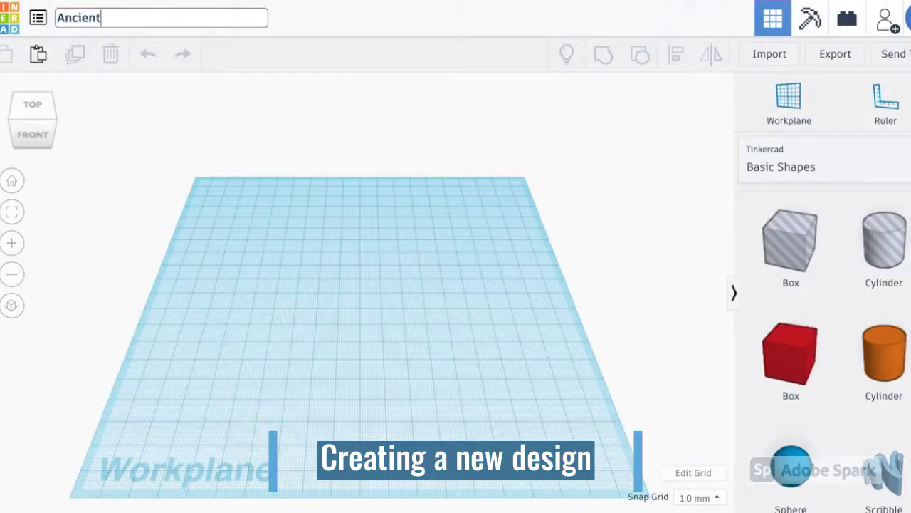
{"action": "type", "text": " Coin"}
{"action": "left_click", "coordinate": [458, 229]}
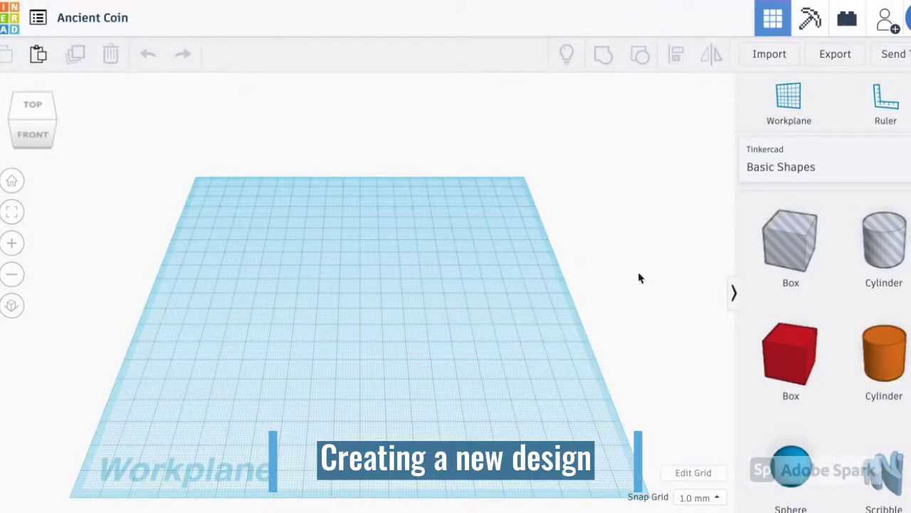
- Place an orange cylinder at the workplane centre and flatten it to a 2.00 mm-high disc
{"action": "left_click_drag", "start_coordinate": [882, 359], "coordinate": [354, 298]}
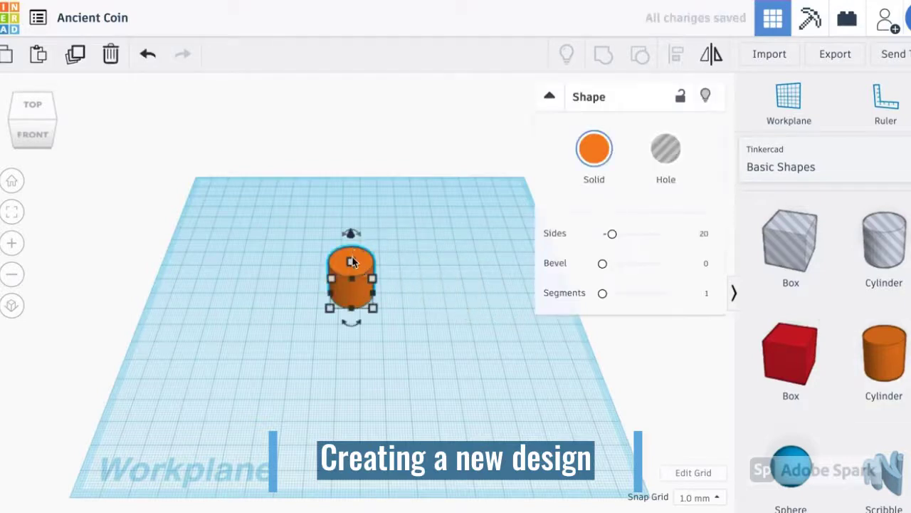
{"action": "left_click_drag", "start_coordinate": [353, 263], "coordinate": [349, 279]}
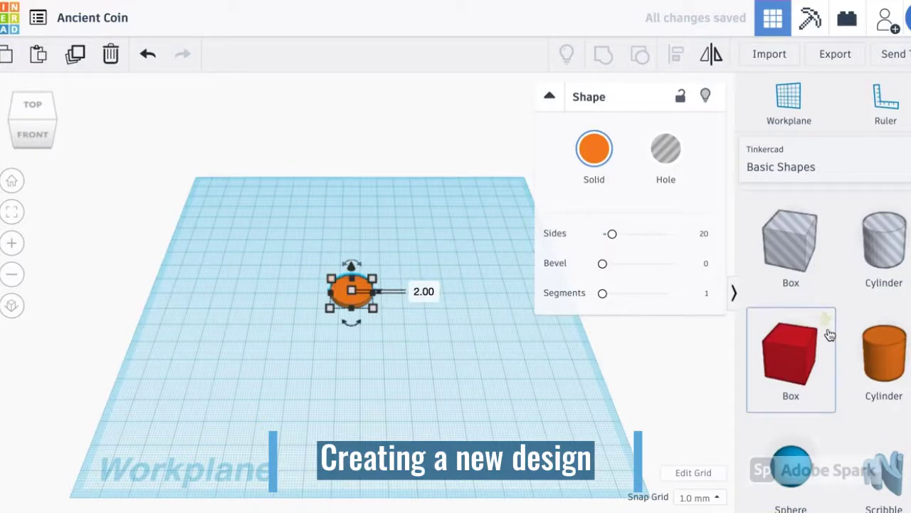
{"action": "scroll", "coordinate": [830, 335], "scroll_direction": "down", "scroll_amount": 1}
{"action": "scroll", "coordinate": [830, 335], "scroll_direction": "down", "scroll_amount": 5}
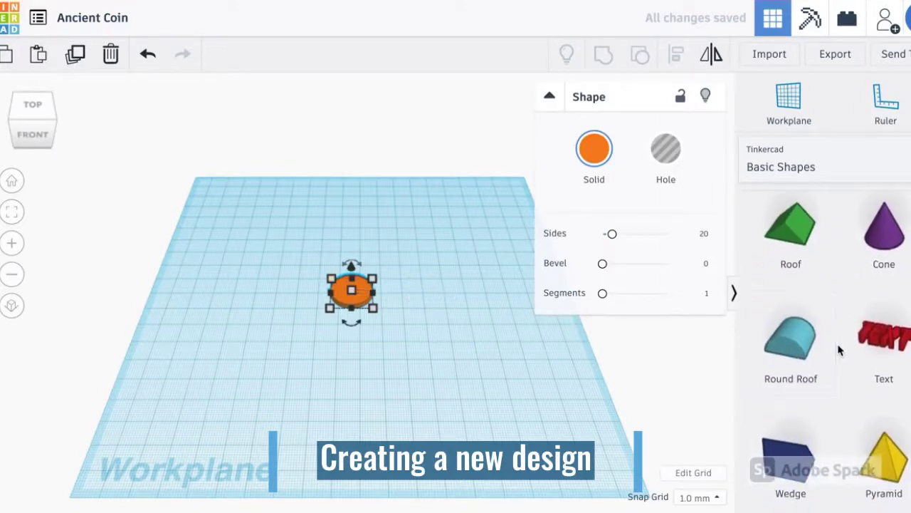
{"action": "key", "text": "Escape"}
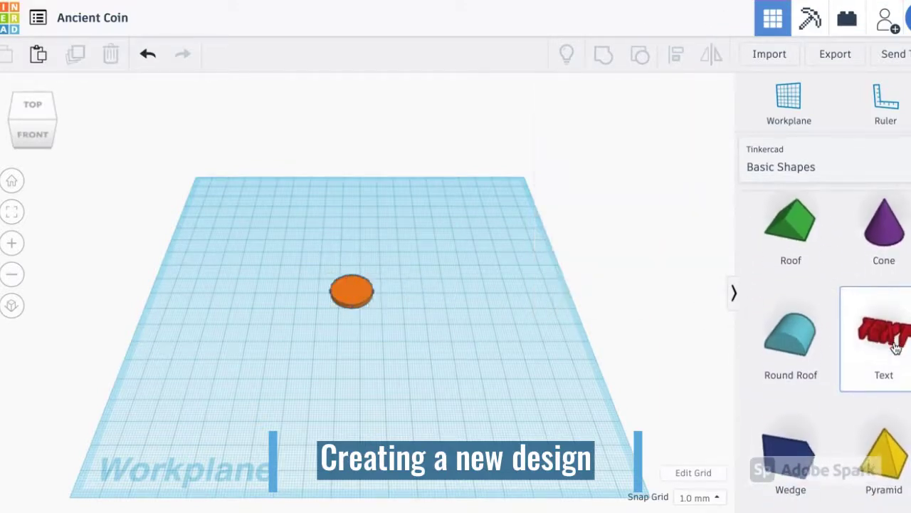
{"action": "scroll", "coordinate": [896, 345], "scroll_direction": "down", "scroll_amount": 5}
{"action": "scroll", "coordinate": [896, 345], "scroll_direction": "down", "scroll_amount": 5}
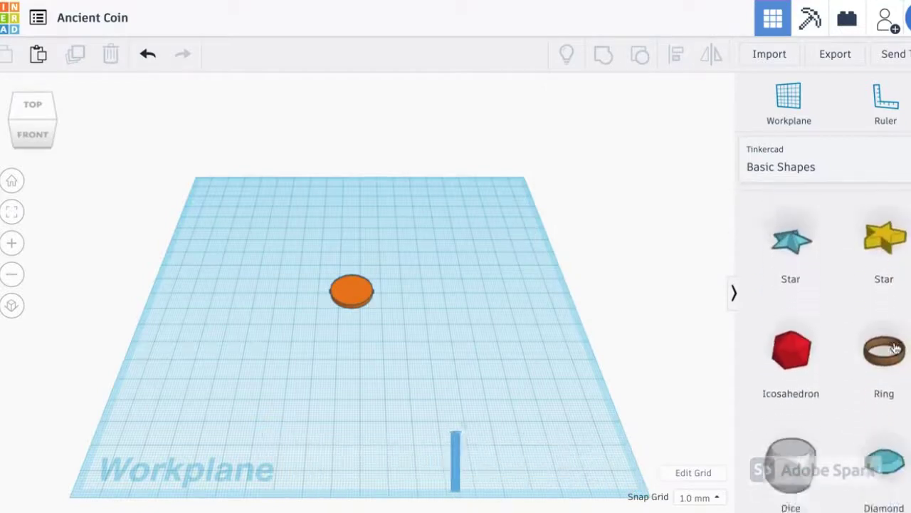
{"action": "scroll", "coordinate": [856, 339], "scroll_direction": "up", "scroll_amount": 15}
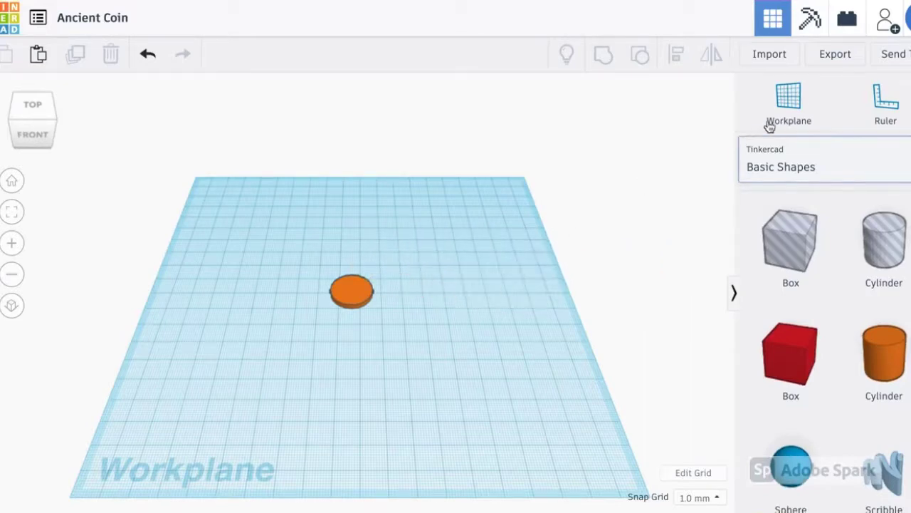
- Export a picture of the design from Send To as Ancient Coin.png, then return to the editor
{"action": "left_click", "coordinate": [893, 66]}
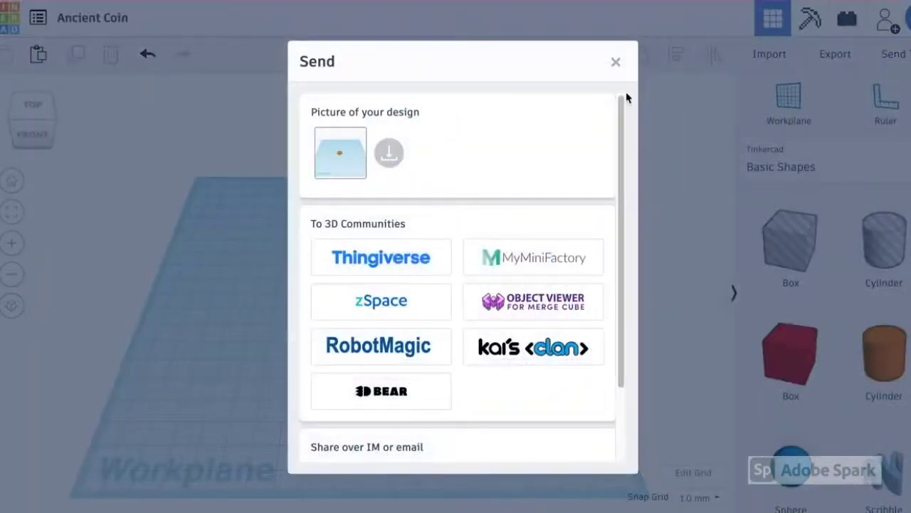
{"action": "left_click", "coordinate": [390, 154]}
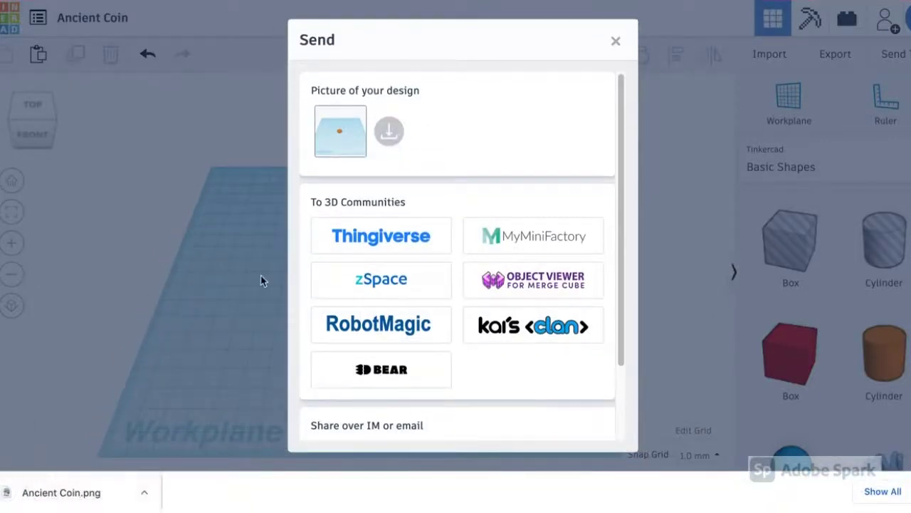
{"action": "left_click", "coordinate": [613, 45]}
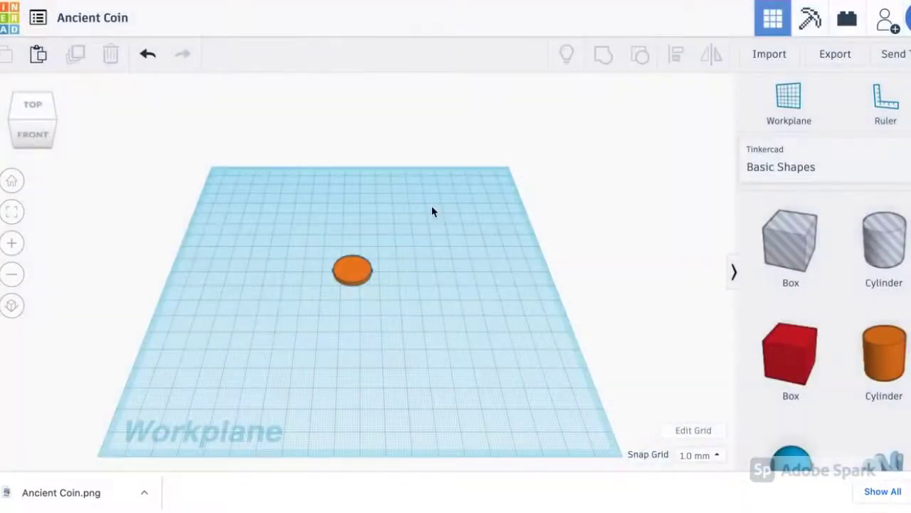